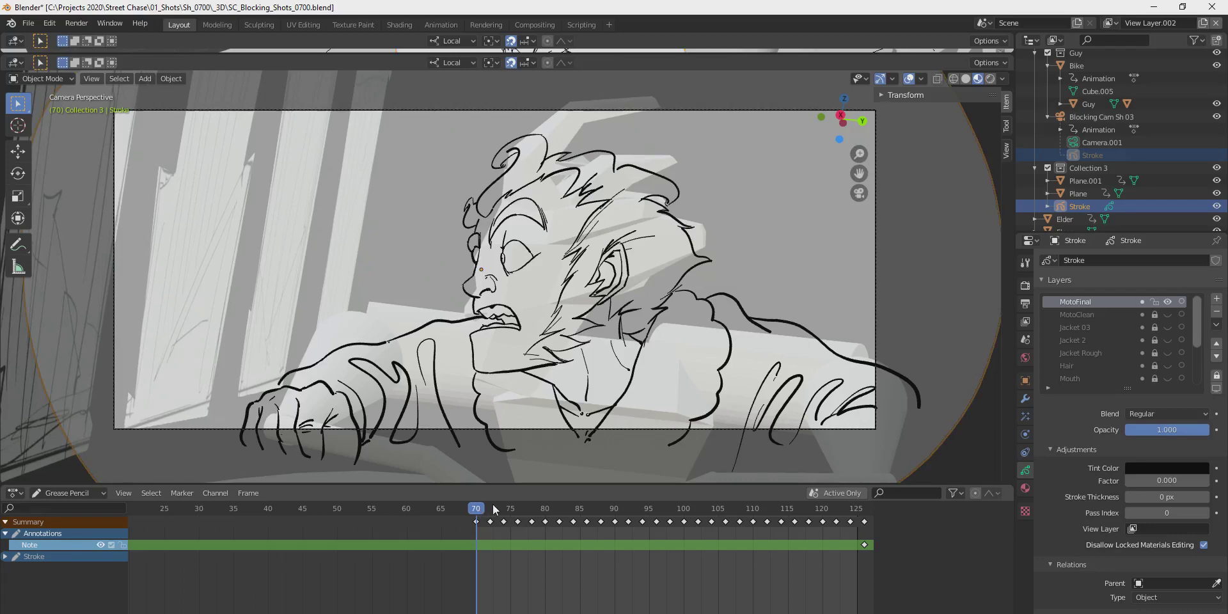
# Play the finished line animation from frame 70 and scrub back through its early drawings to frame 74.
pyautogui.press('space')
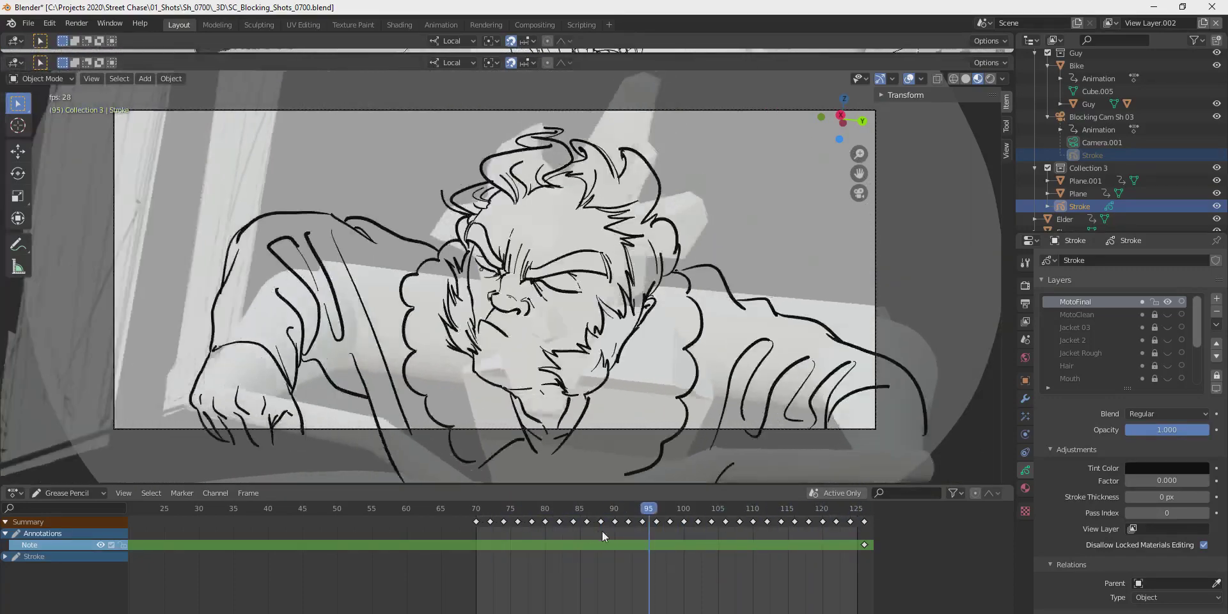
pyautogui.press('space')
pyautogui.moveTo(697, 526)
pyautogui.mouseDown()
pyautogui.moveTo(486, 526)
pyautogui.moveTo(764, 526)
pyautogui.moveTo(463, 535)
pyautogui.moveTo(548, 537)
pyautogui.moveTo(558, 509)
pyautogui.moveTo(594, 512)
pyautogui.moveTo(471, 512)
pyautogui.moveTo(684, 520)
pyautogui.moveTo(497, 515)
pyautogui.moveTo(559, 515)
pyautogui.mouseUp()
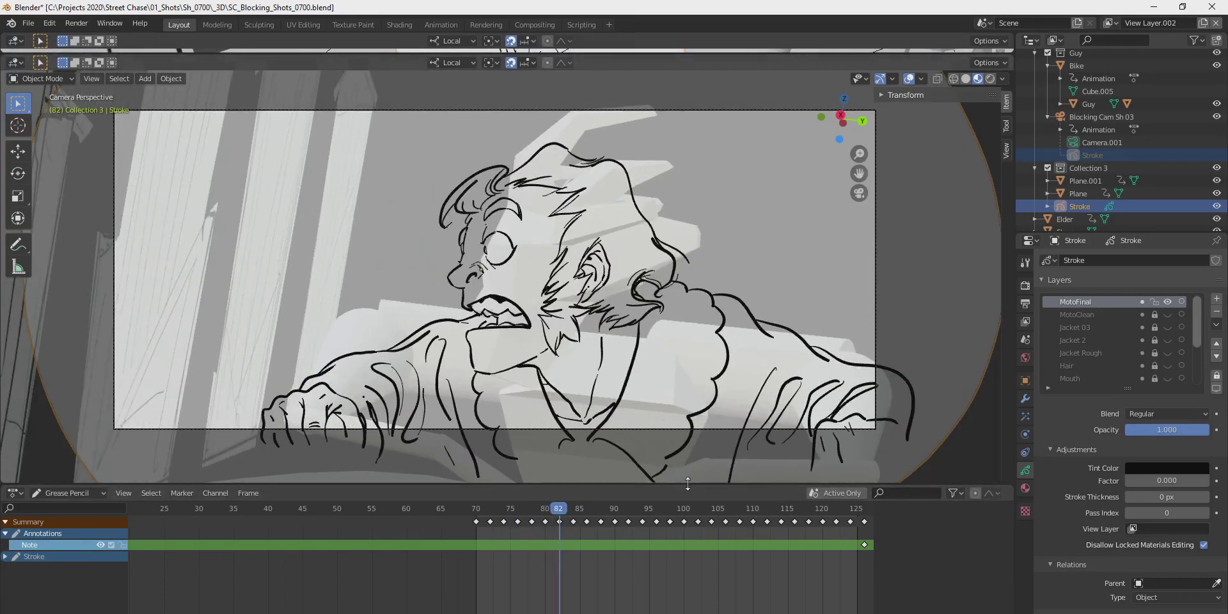
pyautogui.moveTo(526, 515)
pyautogui.mouseDown()
pyautogui.moveTo(489, 515)
pyautogui.moveTo(505, 516)
pyautogui.mouseUp()
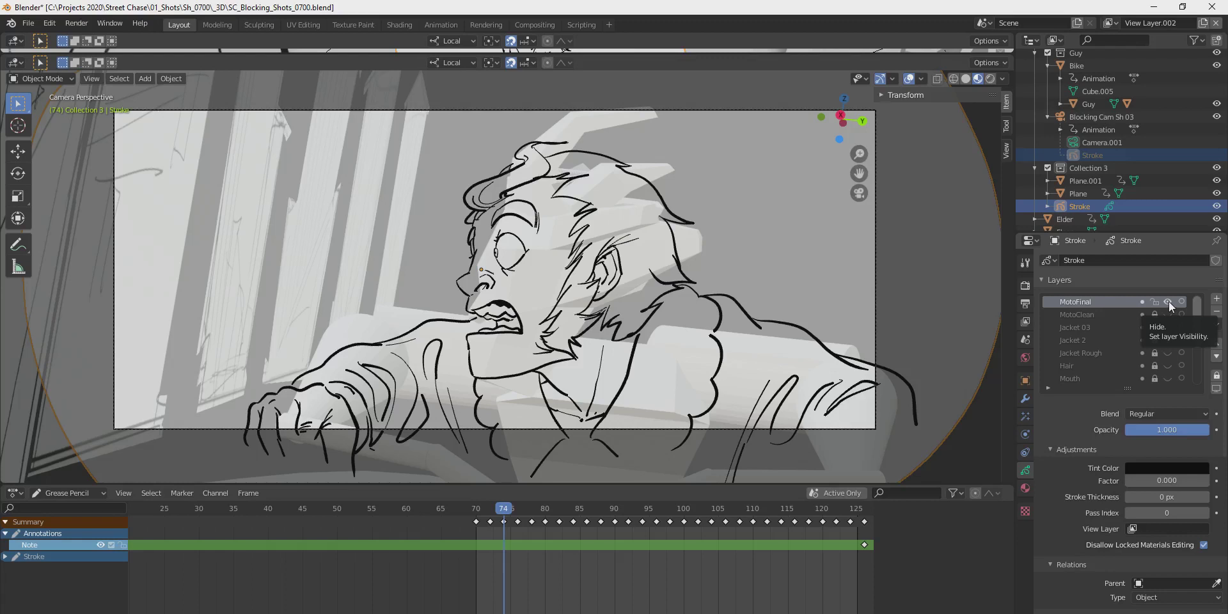
# Hide the MotoFinal and GP_Layer layers of the Stroke object so only the 3D blocking is displayed.
pyautogui.click(1169, 302)
pyautogui.scroll(-5, 1190, 314)
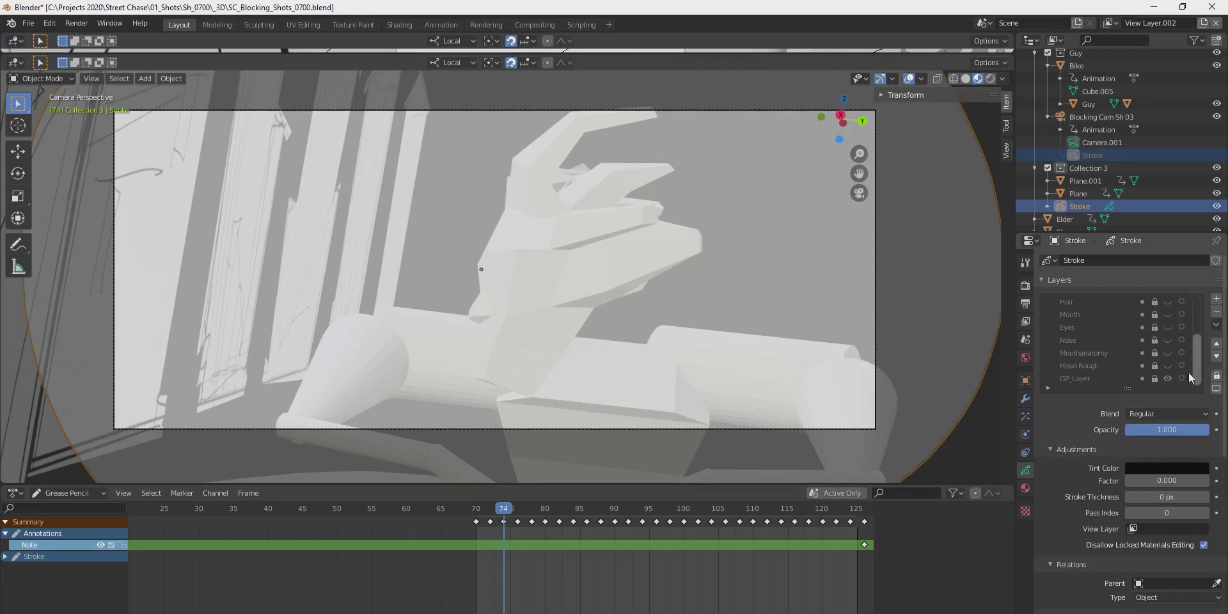
pyautogui.click(1168, 378)
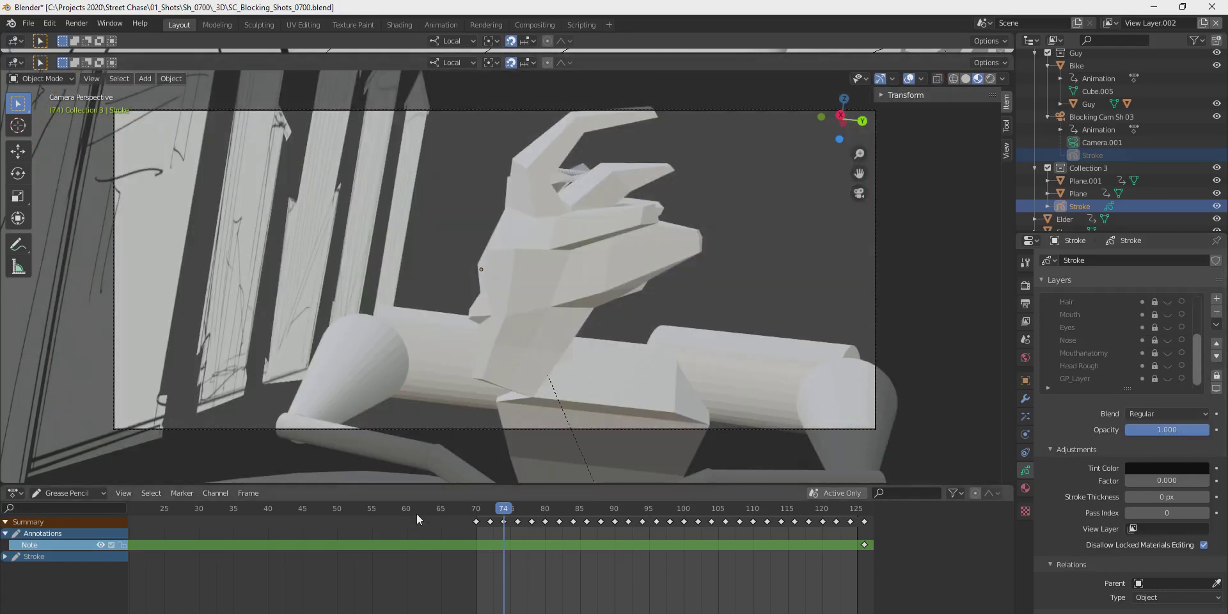
# Play and scrub the 3D character blocking through the camera, ending on frame 84.
pyautogui.moveTo(514, 510)
pyautogui.mouseDown()
pyautogui.moveTo(456, 510)
pyautogui.moveTo(494, 512)
pyautogui.mouseUp()
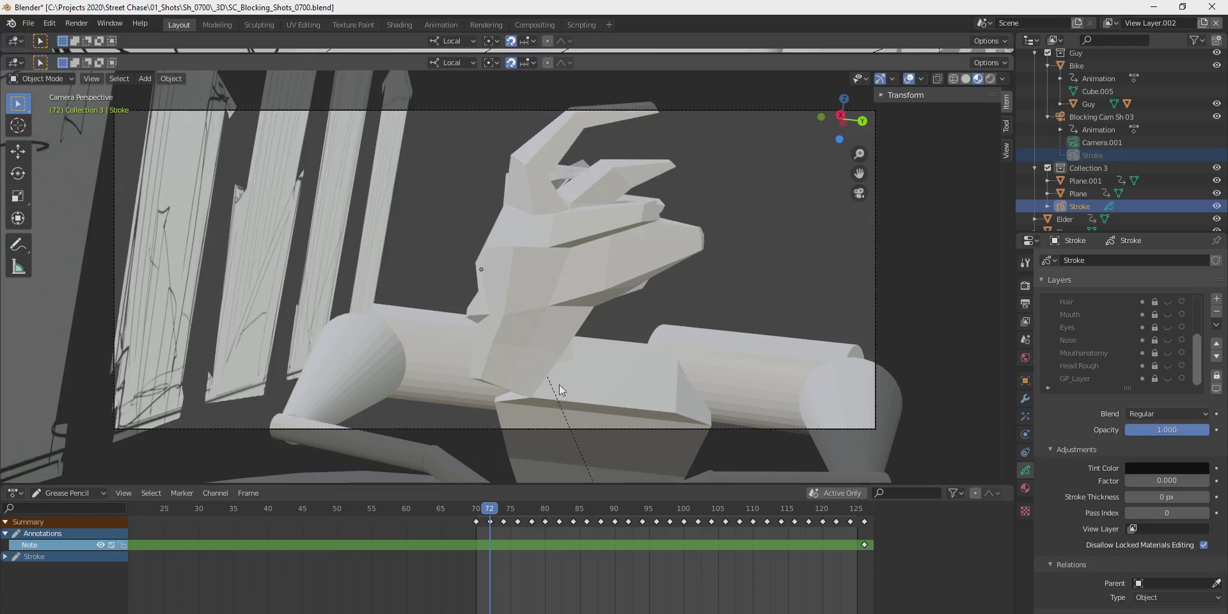
pyautogui.moveTo(493, 510); pyautogui.dragTo(469, 510)
pyautogui.press('space')
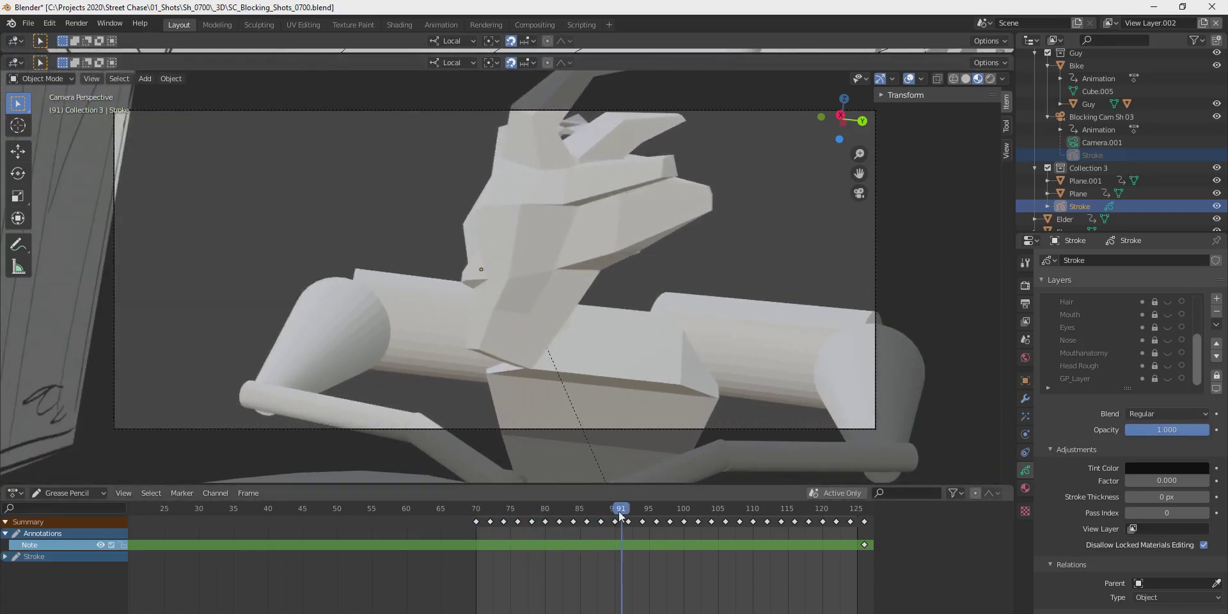
pyautogui.moveTo(619, 516); pyautogui.dragTo(573, 522)
# Leave the camera view, orbit to the side of the motorcycle and review the rider and camera animation, ending on frame 98.
pyautogui.click(859, 193)
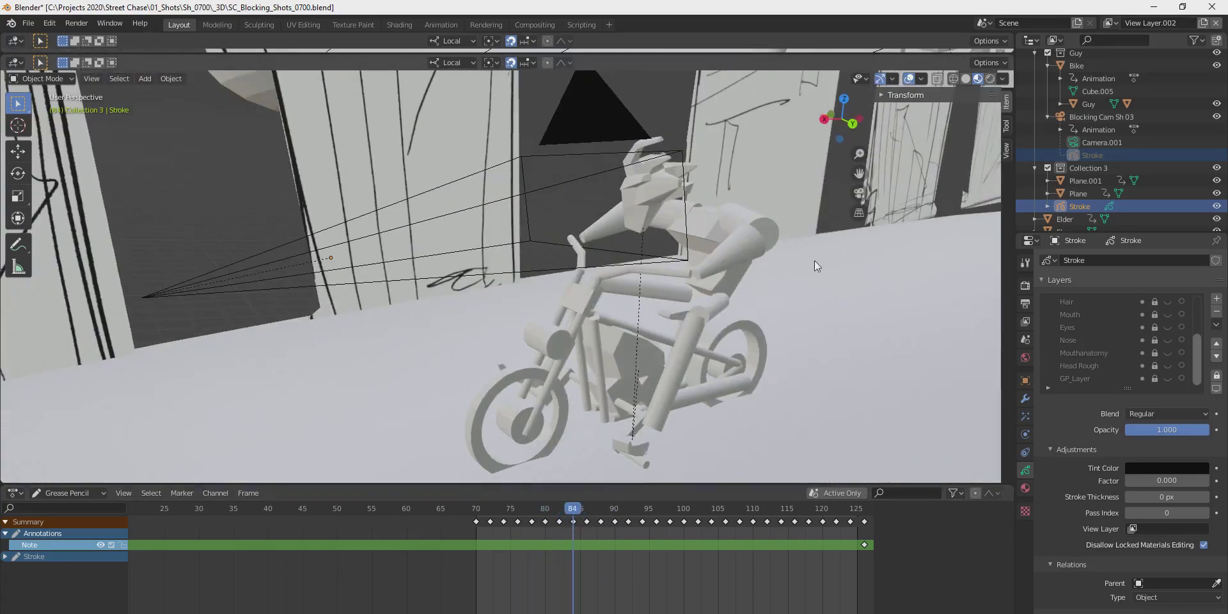
pyautogui.moveTo(696, 301); pyautogui.dragTo(521, 337, button='middle')
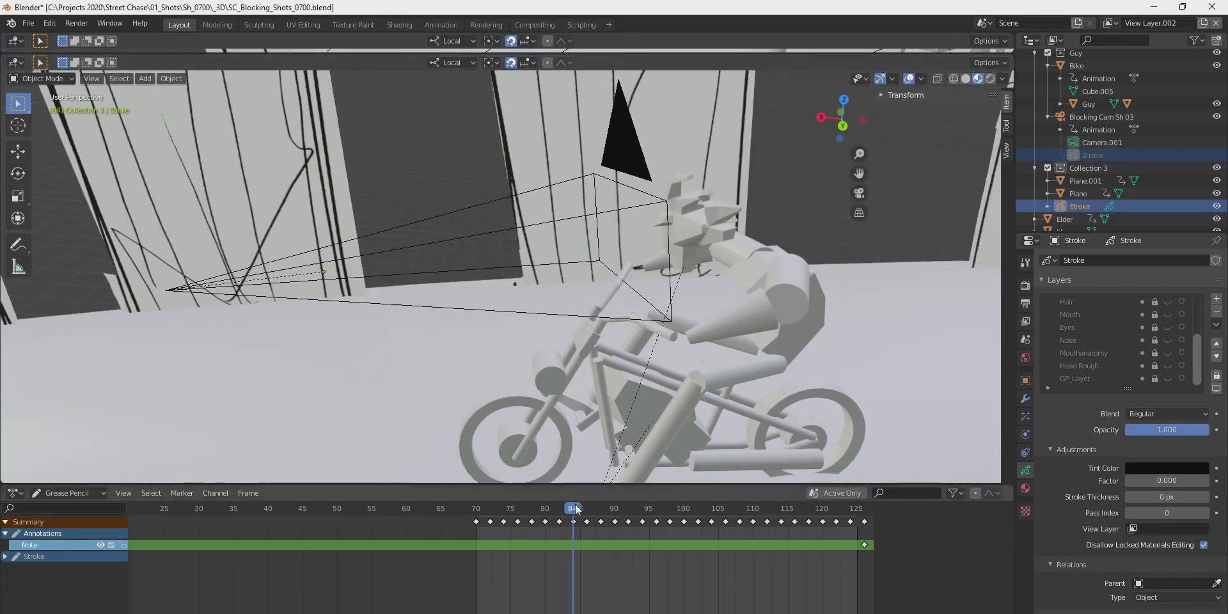
pyautogui.click(512, 510)
pyautogui.moveTo(513, 510); pyautogui.dragTo(560, 538)
pyautogui.press('space')
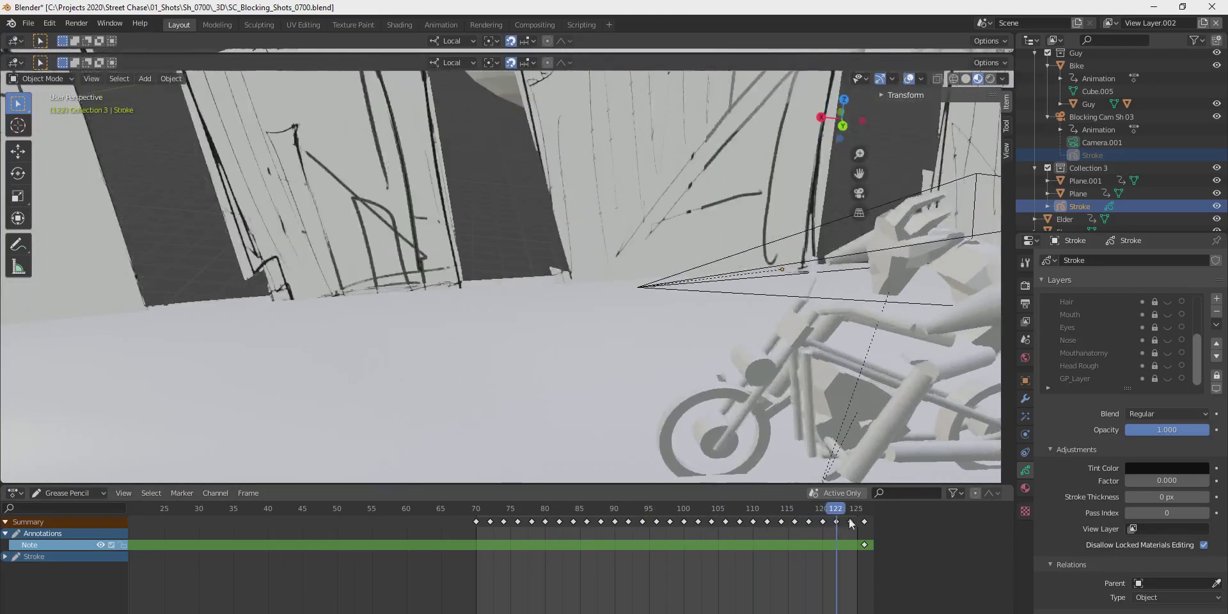
pyautogui.press('Left')
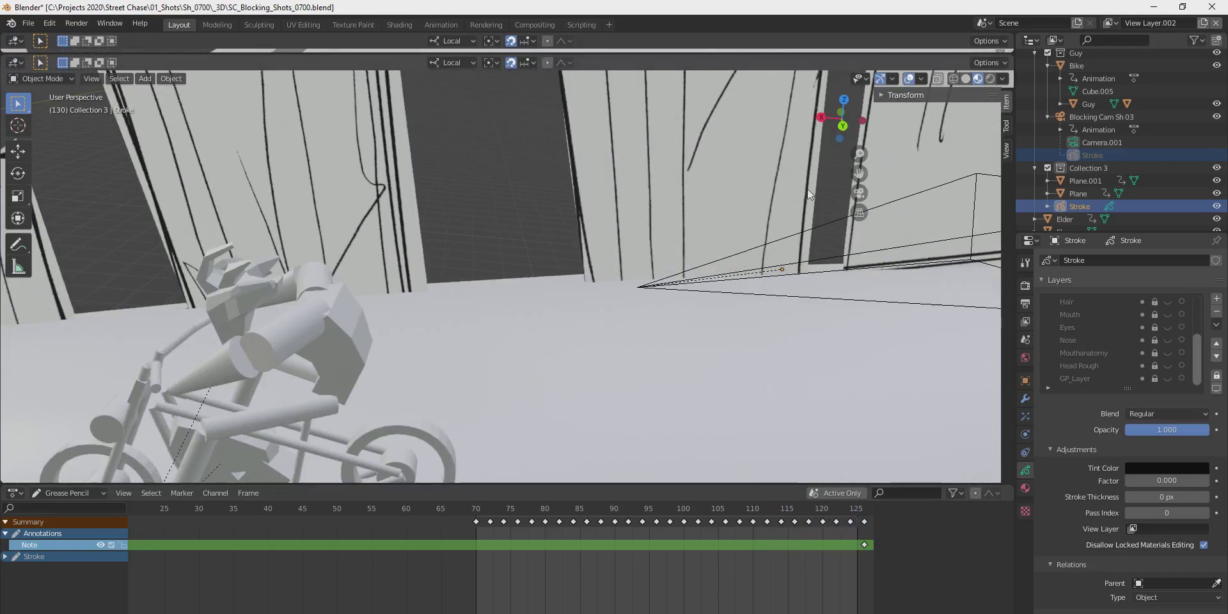
pyautogui.moveTo(807, 510); pyautogui.dragTo(670, 510)
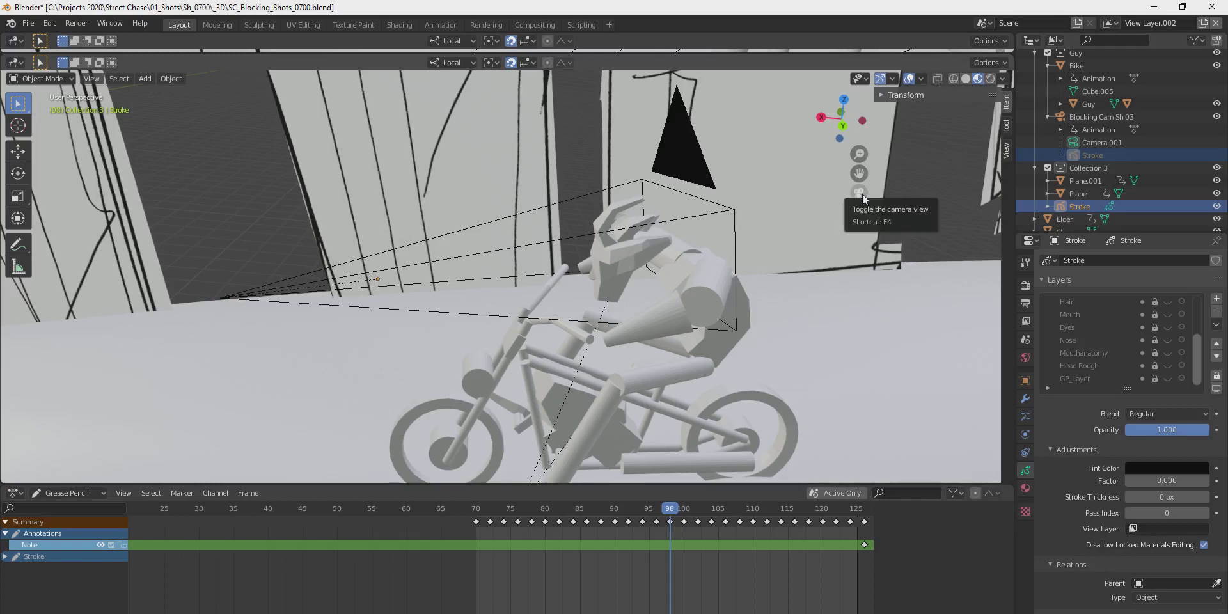
# Return to the camera view, show GP_Layer again and scrub the blocking to frame 96.
pyautogui.click(860, 193)
pyautogui.moveTo(670, 512); pyautogui.dragTo(642, 512)
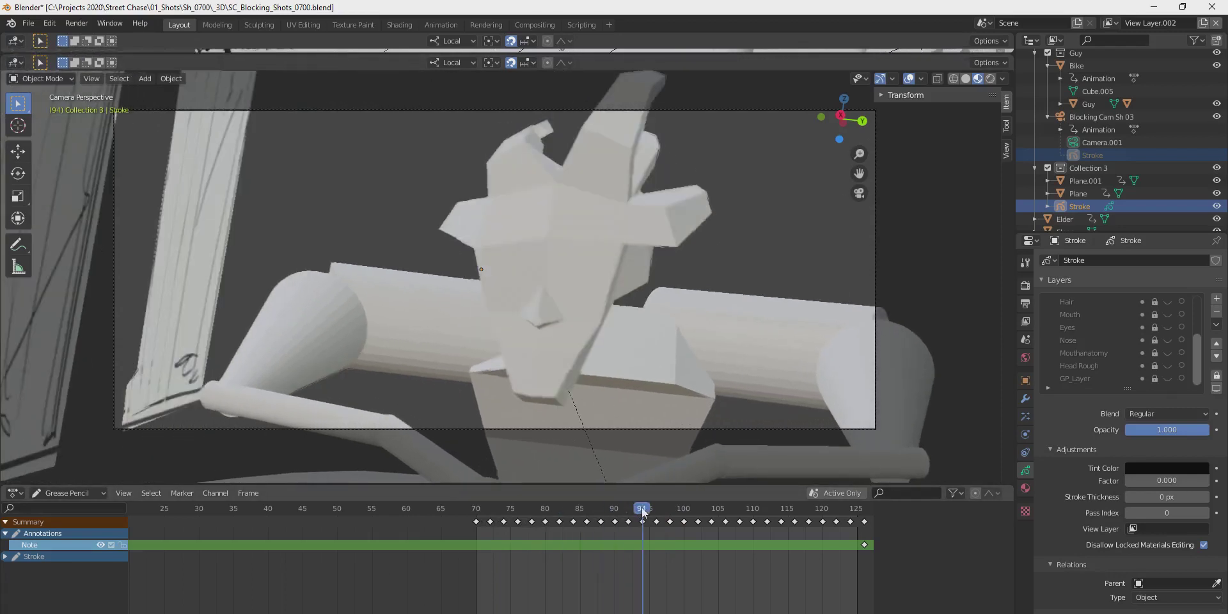
pyautogui.click(1169, 379)
pyautogui.scroll(-3, 600, 290)
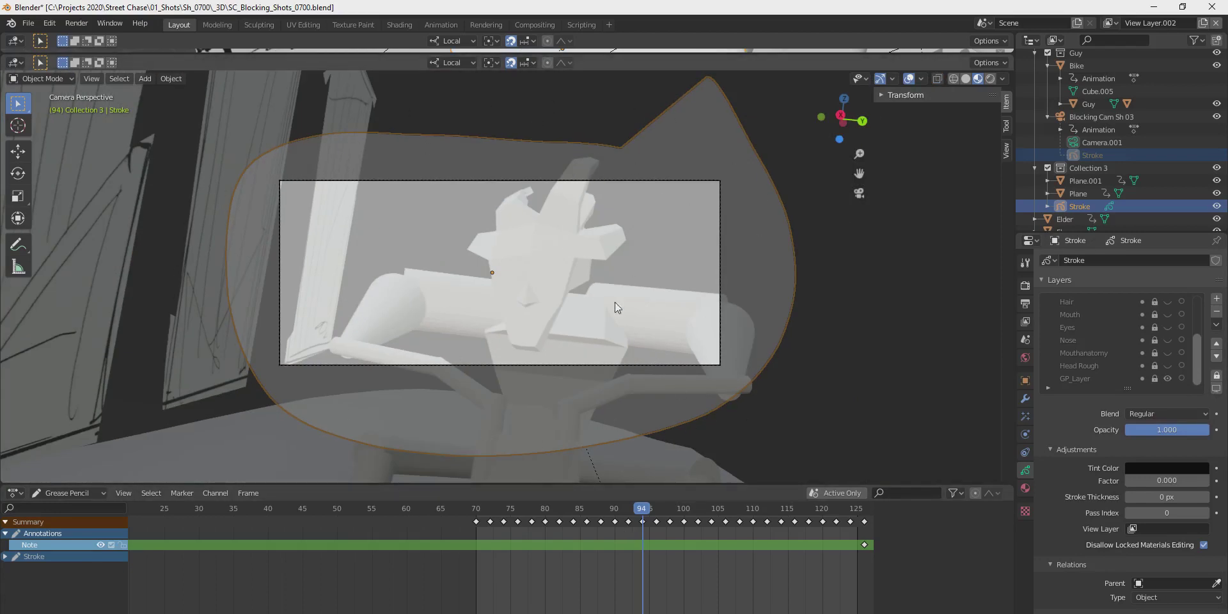
pyautogui.scroll(2, 600, 341)
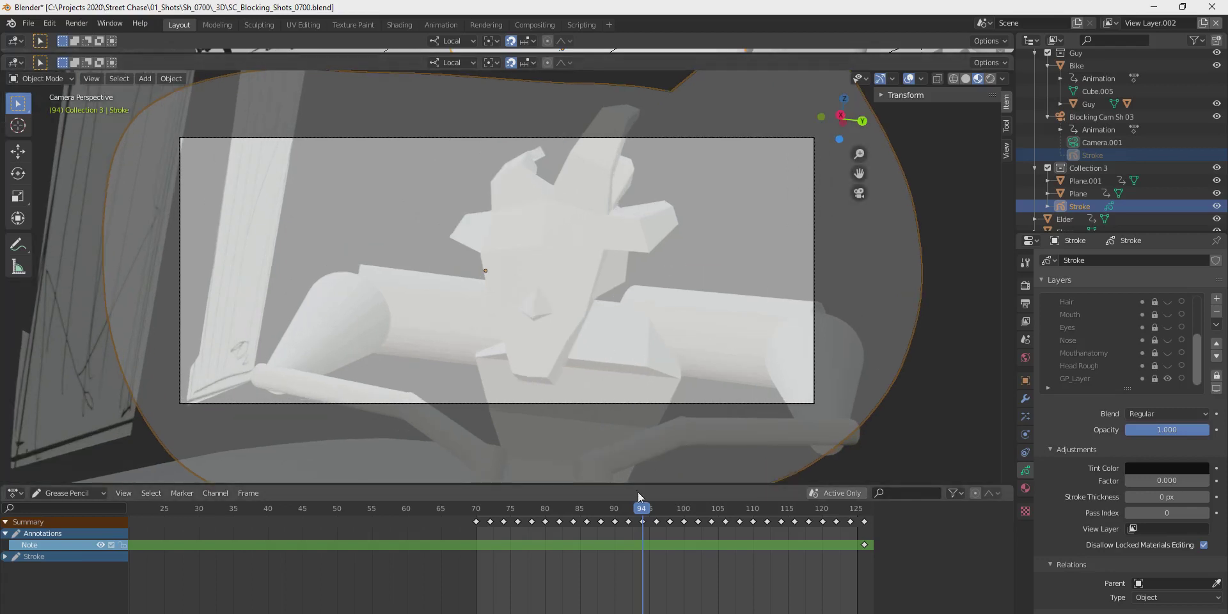
pyautogui.moveTo(642, 519); pyautogui.dragTo(588, 402)
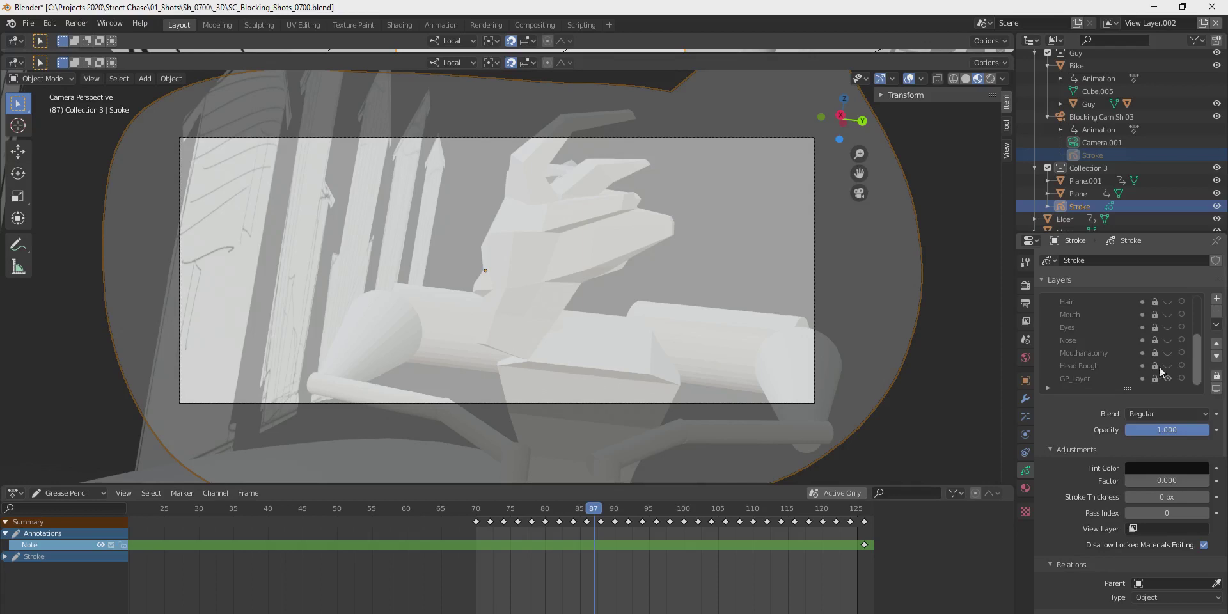
pyautogui.moveTo(594, 509); pyautogui.dragTo(656, 511)
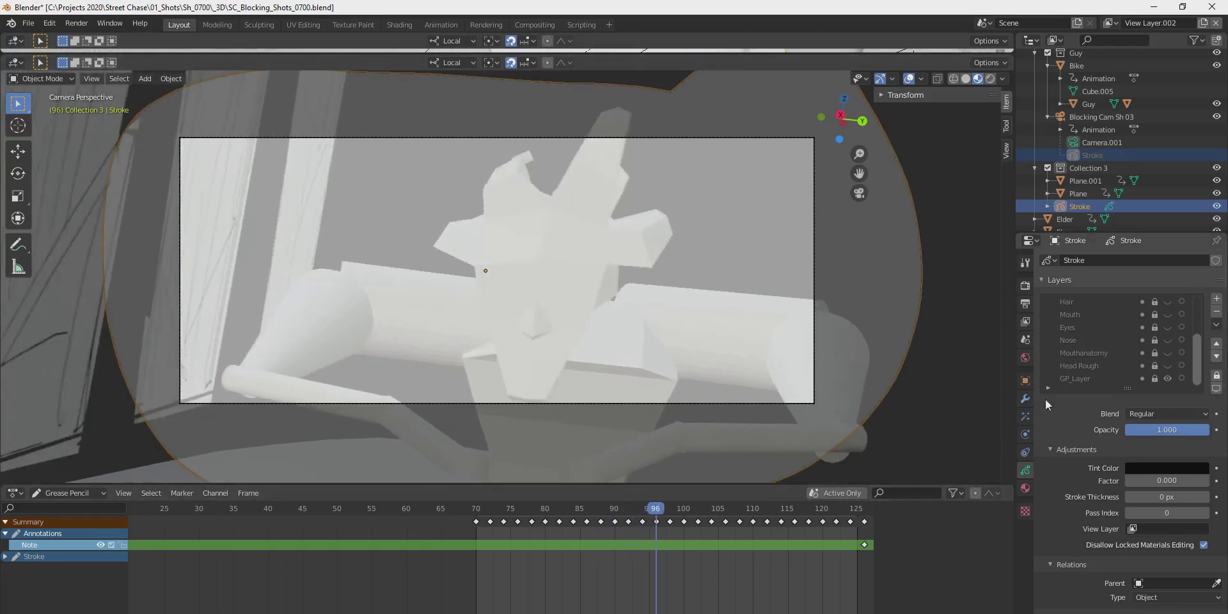
# Show the Head Rough layer and scrub its head construction drawings between frames 76 and 107, ending on frame 87.
pyautogui.click(1171, 366)
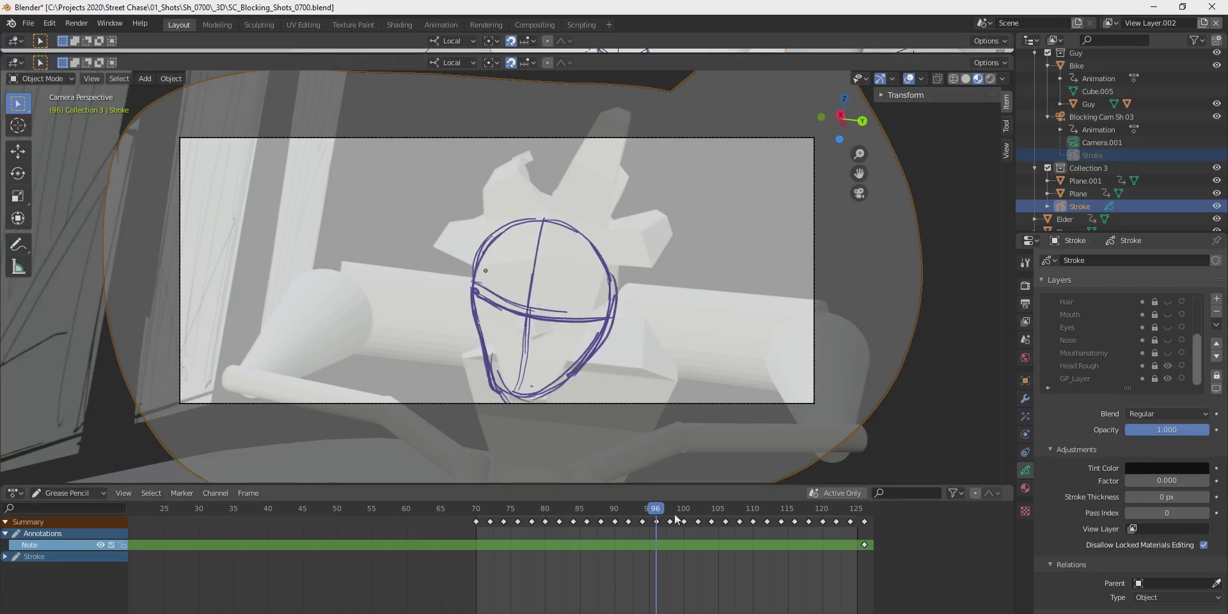
pyautogui.moveTo(657, 512)
pyautogui.mouseDown()
pyautogui.moveTo(537, 516)
pyautogui.moveTo(586, 519)
pyautogui.mouseUp()
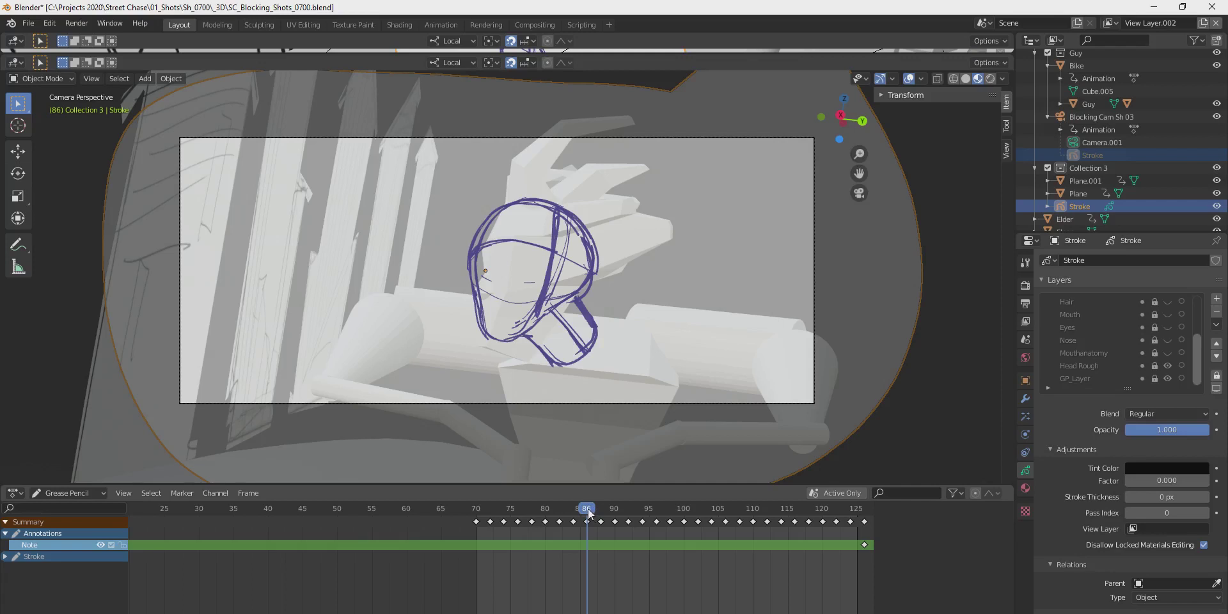
pyautogui.moveTo(588, 510); pyautogui.dragTo(517, 519)
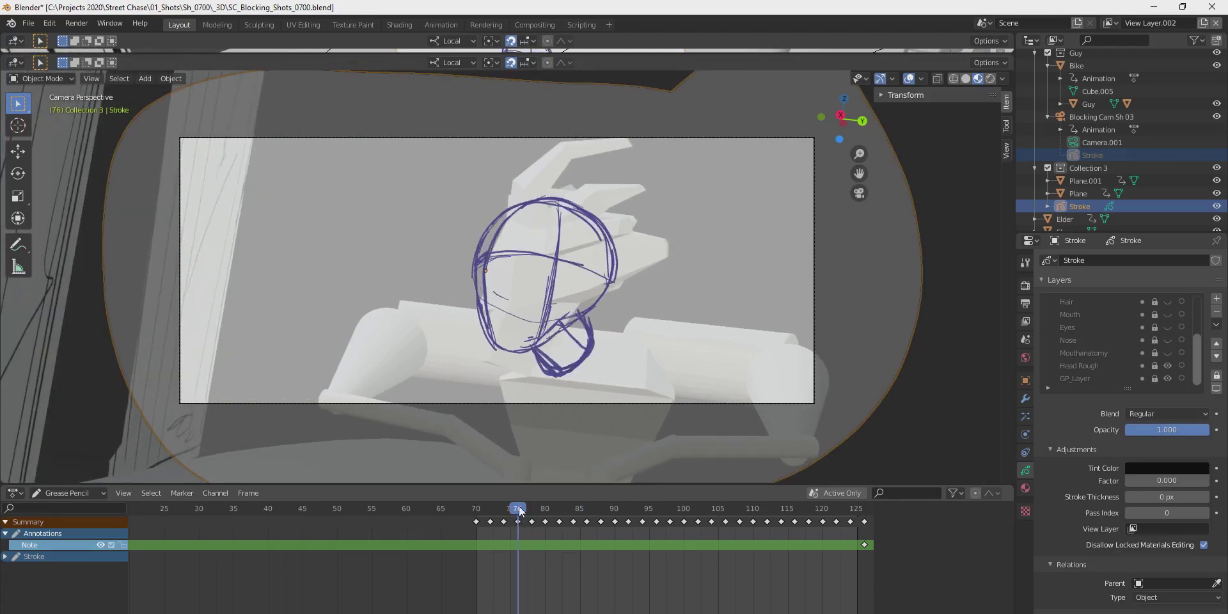
pyautogui.moveTo(517, 511); pyautogui.dragTo(583, 510)
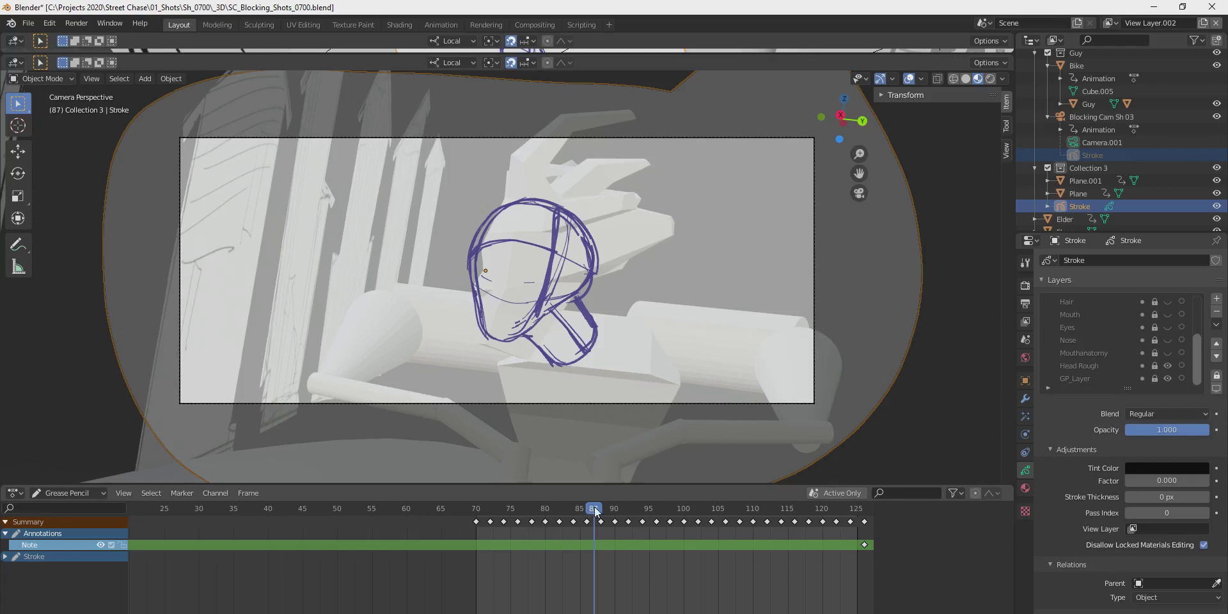
pyautogui.moveTo(595, 510)
pyautogui.mouseDown()
pyautogui.moveTo(677, 510)
pyautogui.moveTo(552, 518)
pyautogui.moveTo(707, 526)
pyautogui.moveTo(628, 530)
pyautogui.moveTo(676, 527)
pyautogui.mouseUp()
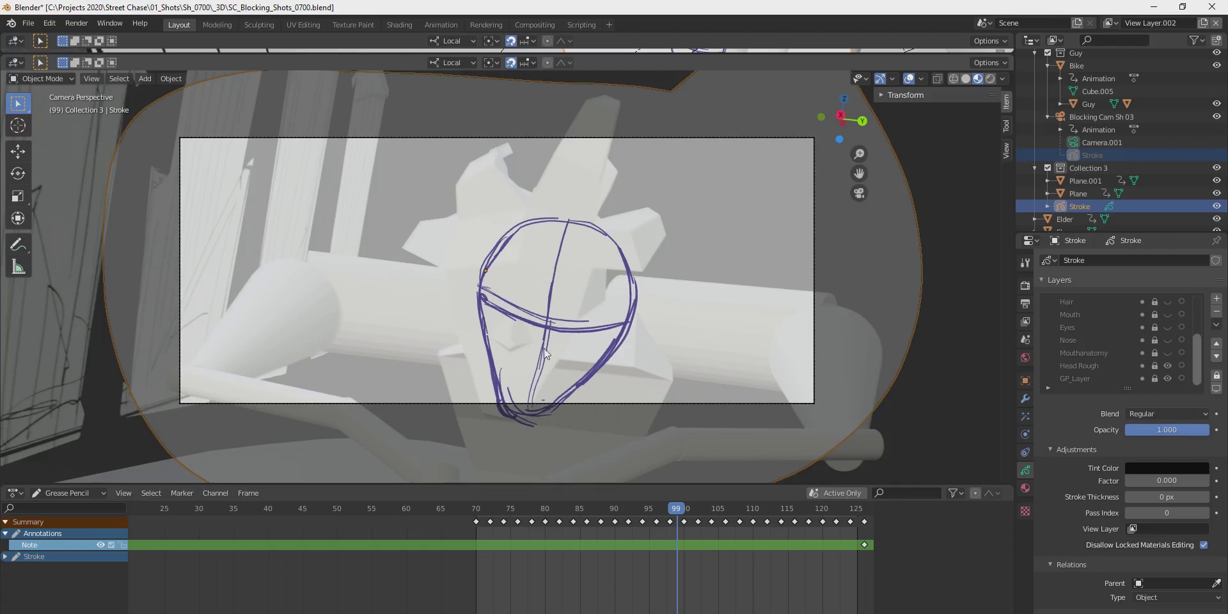
pyautogui.moveTo(672, 514)
pyautogui.mouseDown()
pyautogui.moveTo(481, 522)
pyautogui.moveTo(666, 533)
pyautogui.moveTo(524, 521)
pyautogui.moveTo(649, 528)
pyautogui.moveTo(627, 510)
pyautogui.moveTo(550, 524)
pyautogui.moveTo(680, 531)
pyautogui.mouseUp()
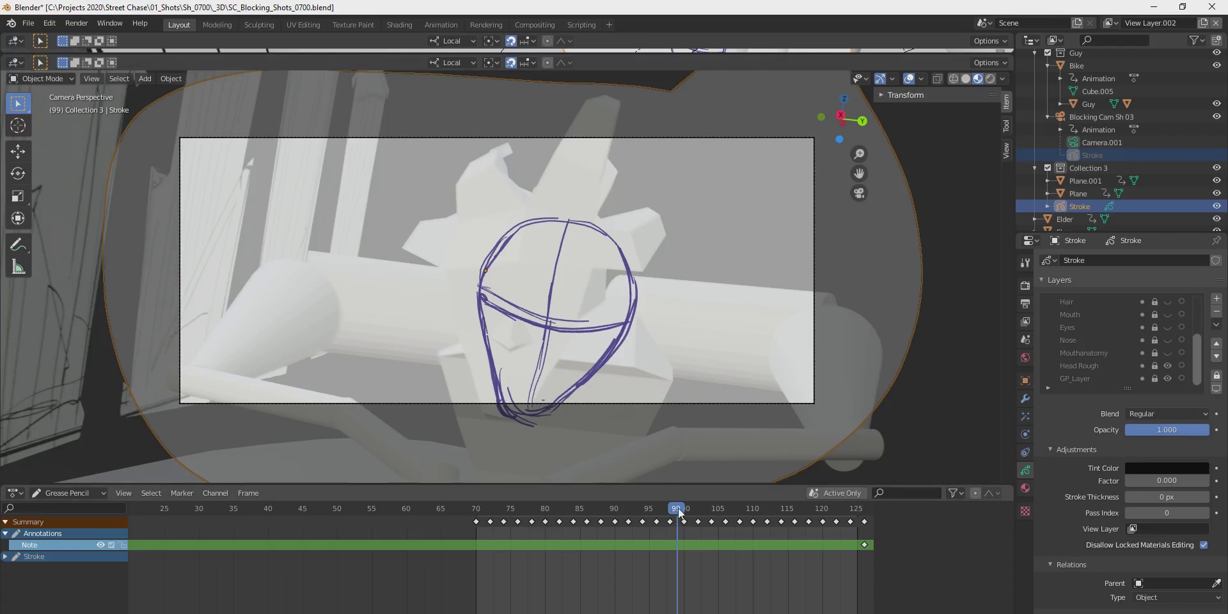
pyautogui.moveTo(681, 512)
pyautogui.mouseDown()
pyautogui.moveTo(600, 514)
pyautogui.moveTo(736, 522)
pyautogui.mouseUp()
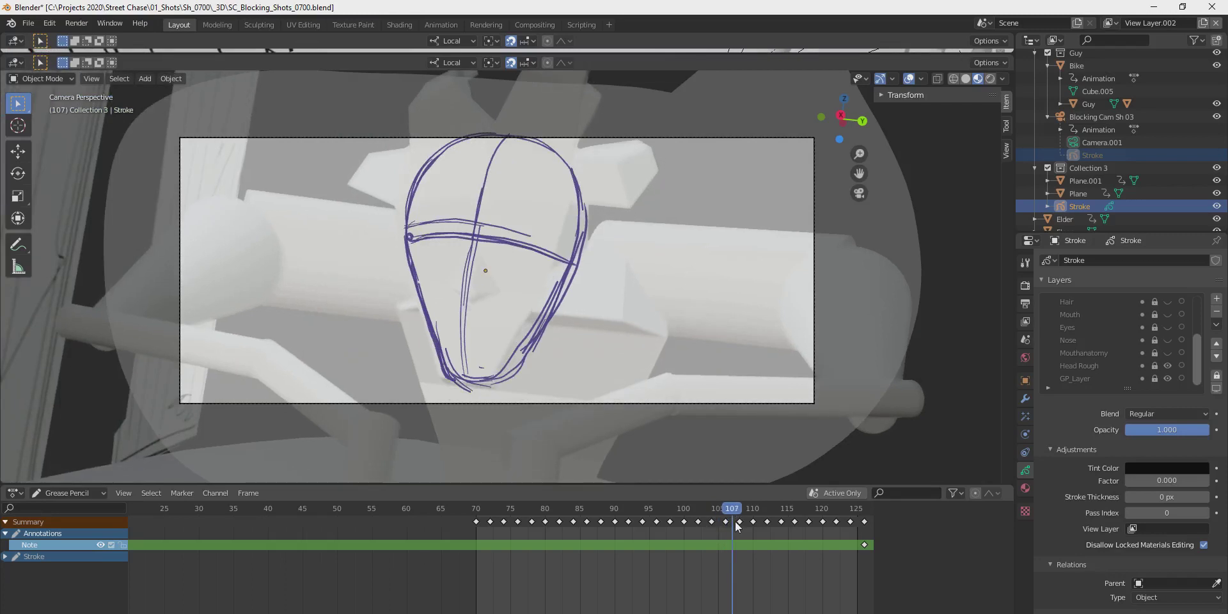
pyautogui.moveTo(735, 521)
pyautogui.mouseDown()
pyautogui.moveTo(543, 531)
pyautogui.moveTo(592, 531)
pyautogui.mouseUp()
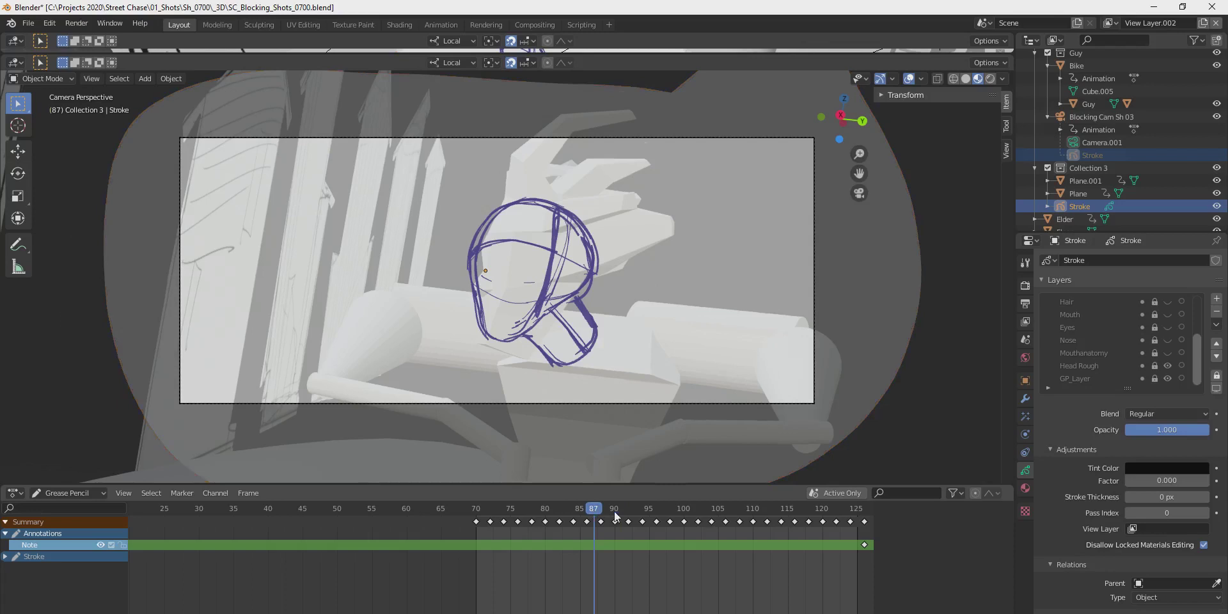
# Step through the rough head turn frame by frame from 87 to 95 and scrub on to frame 100.
pyautogui.press('Right')
pyautogui.press('Right')
pyautogui.press('Right')
pyautogui.press('Right')
pyautogui.press('Right')
pyautogui.press('Right')
pyautogui.press('Right')
pyautogui.press('Right')
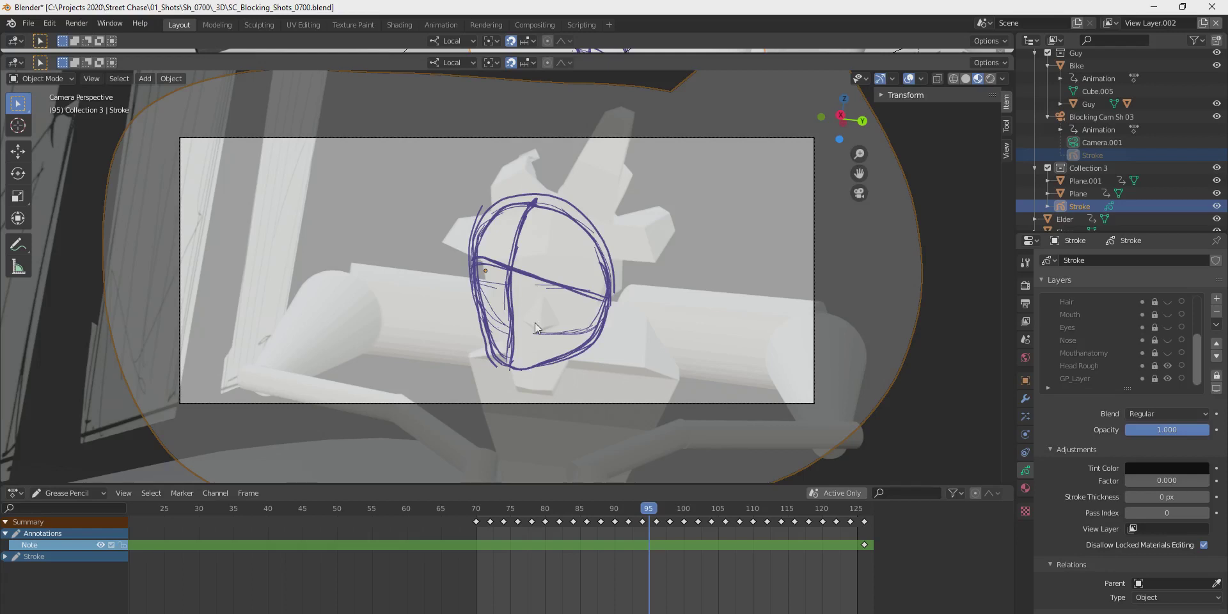
pyautogui.moveTo(648, 508)
pyautogui.mouseDown()
pyautogui.moveTo(504, 512)
pyautogui.moveTo(737, 526)
pyautogui.moveTo(540, 524)
pyautogui.moveTo(683, 515)
pyautogui.mouseUp()
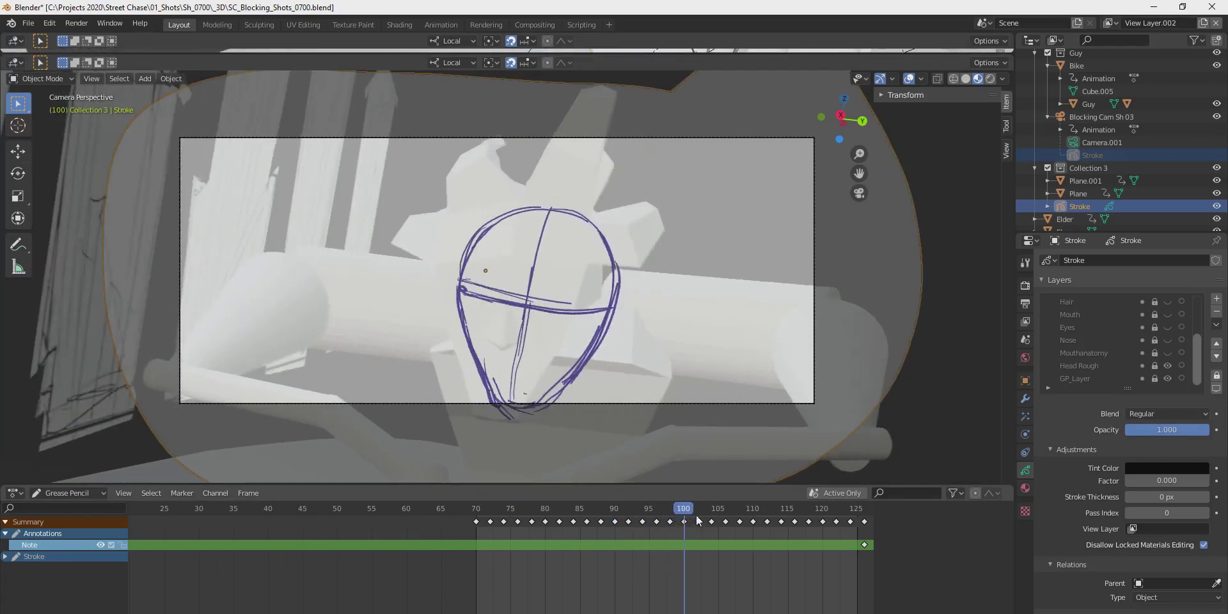
# Show the Mouthanatomy layer and examine the mouth and jaw construction between frames 82 and 94.
pyautogui.click(1167, 355)
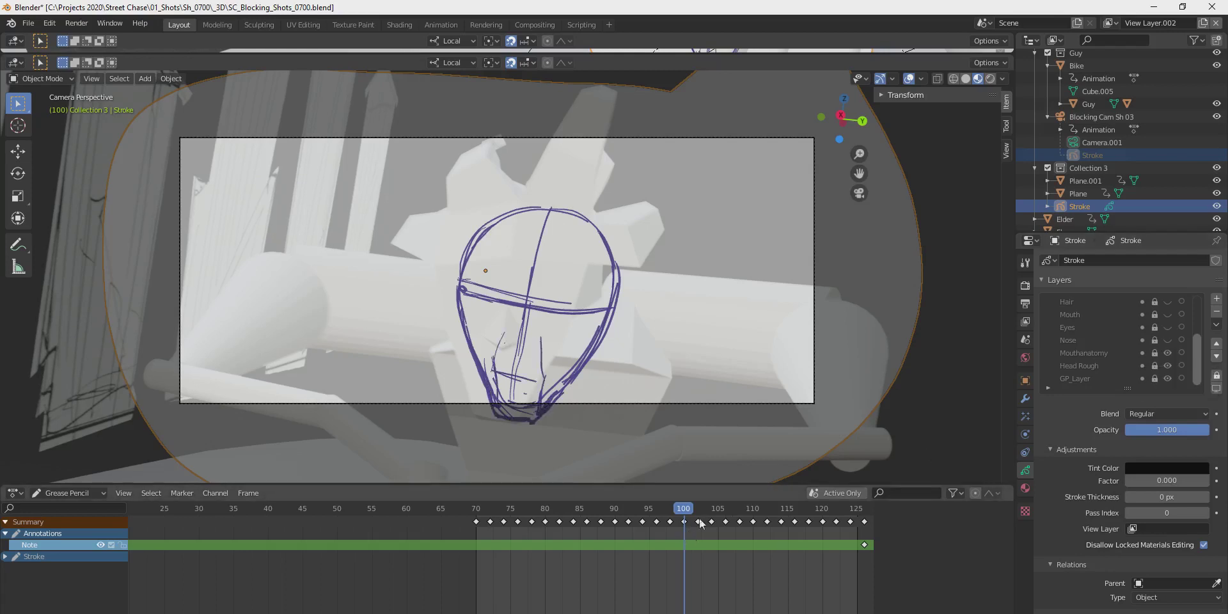
pyautogui.moveTo(669, 508); pyautogui.dragTo(559, 505)
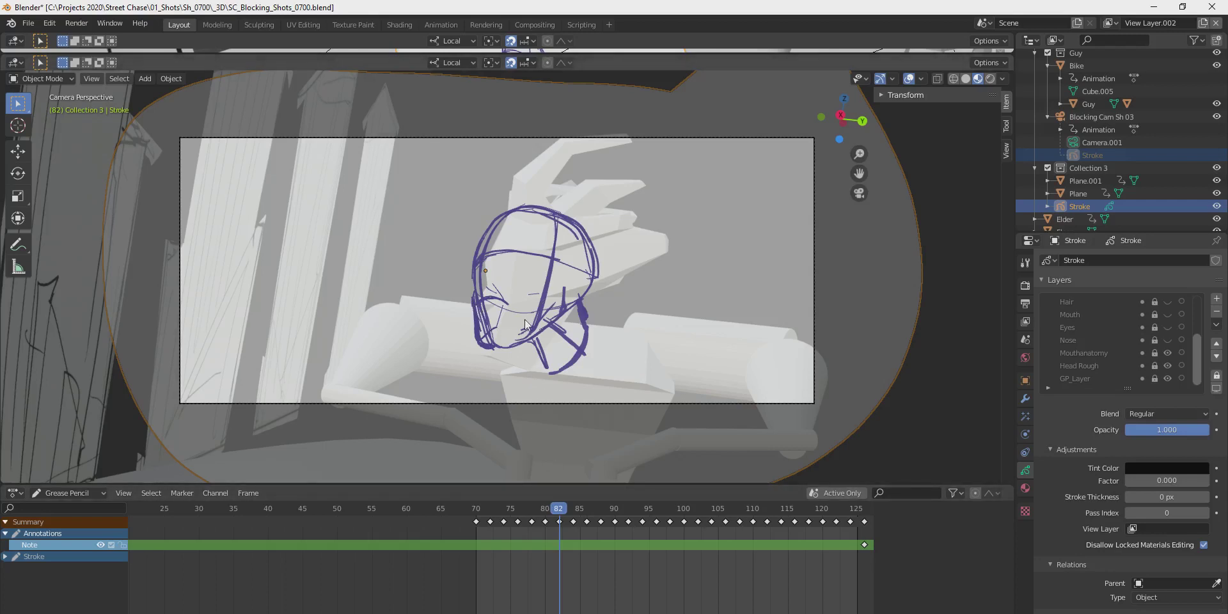
pyautogui.press('Right')
pyautogui.press('Right')
pyautogui.press('Right')
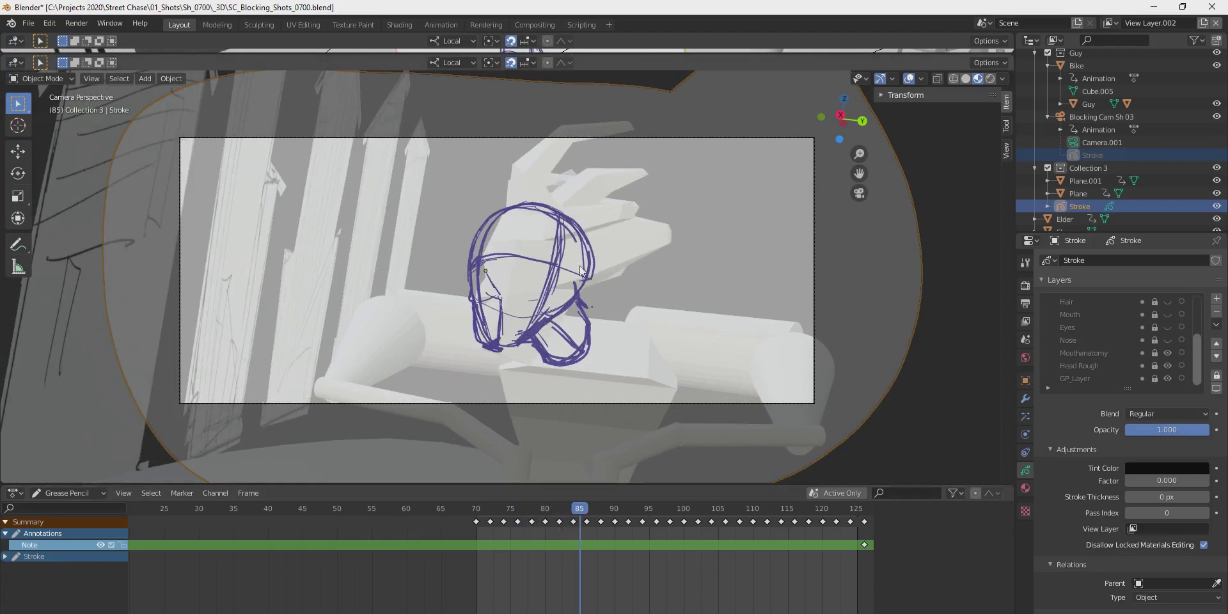
pyautogui.moveTo(578, 512); pyautogui.dragTo(637, 561)
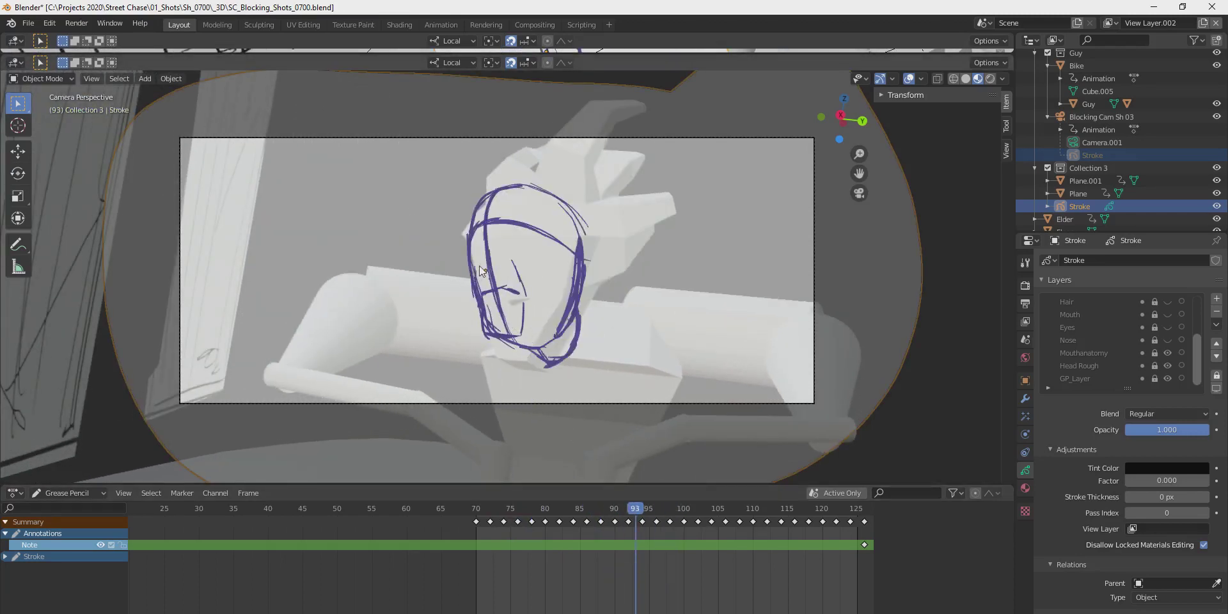
pyautogui.moveTo(635, 521); pyautogui.dragTo(586, 526)
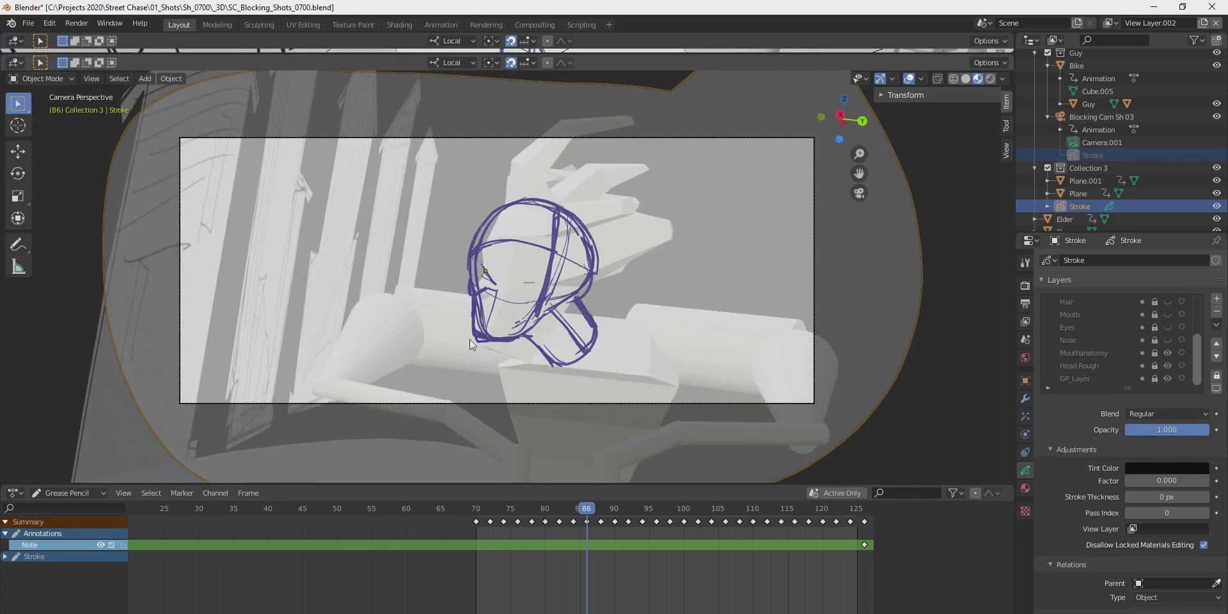
pyautogui.moveTo(588, 510); pyautogui.dragTo(642, 512)
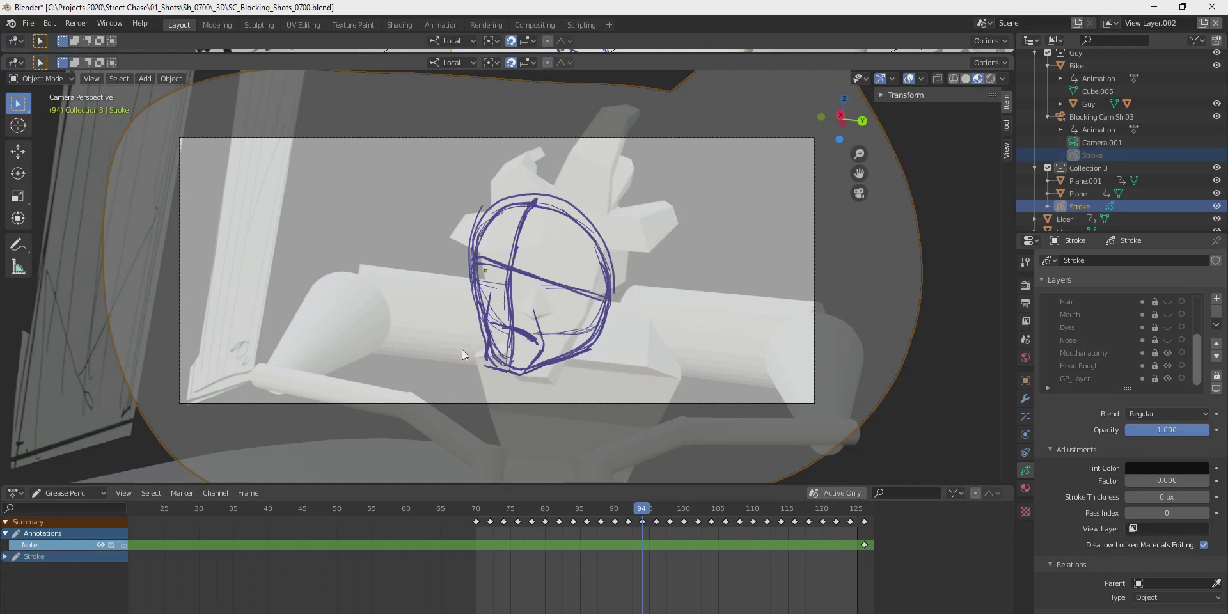
pyautogui.moveTo(641, 515)
pyautogui.mouseDown()
pyautogui.moveTo(708, 520)
pyautogui.moveTo(642, 519)
pyautogui.mouseUp()
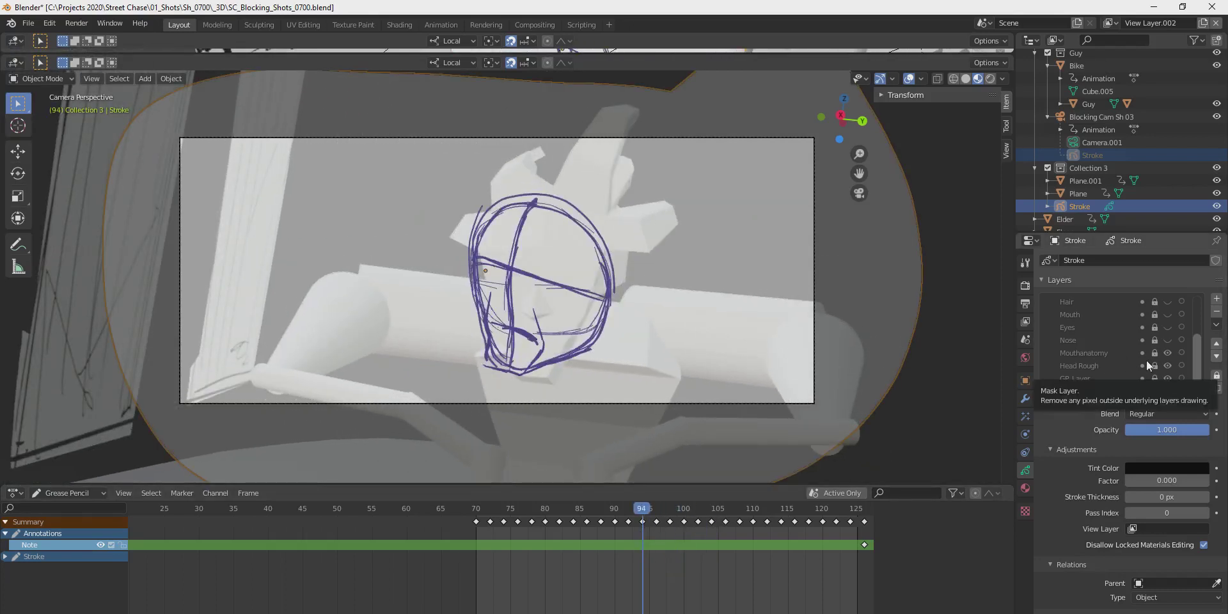
# Show the Nose layer over the head and mouth construction on frame 94.
pyautogui.click(1169, 340)
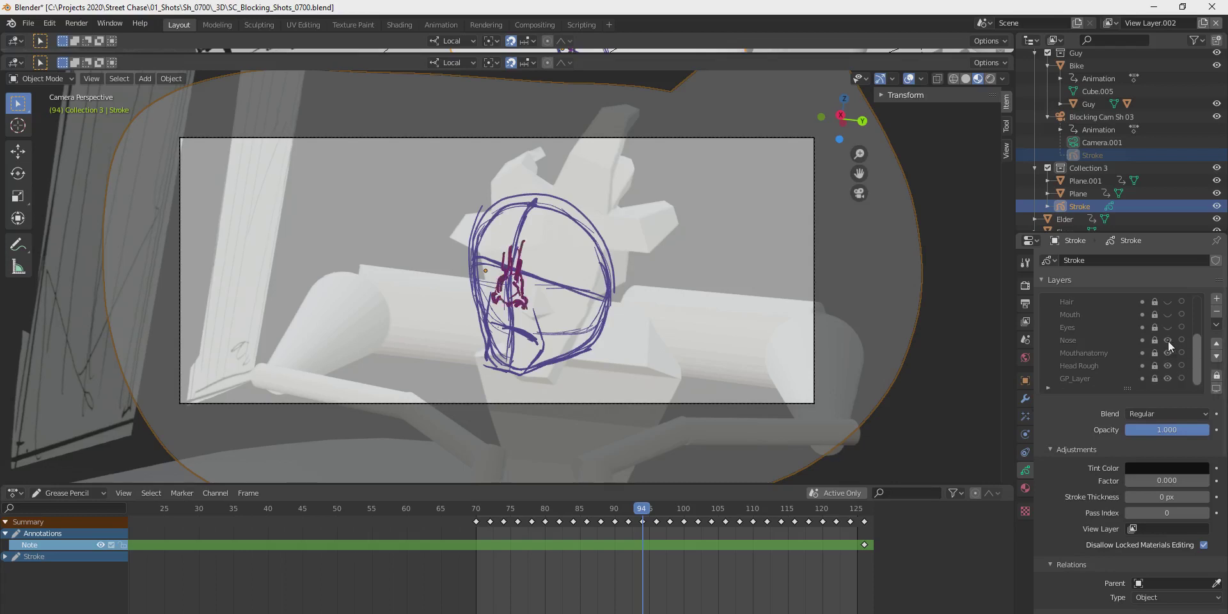
# Scrub the nose drawings through frames 90, 98 and 100, ending back on frame 85.
pyautogui.moveTo(642, 512)
pyautogui.mouseDown()
pyautogui.moveTo(545, 510)
pyautogui.moveTo(618, 523)
pyautogui.mouseUp()
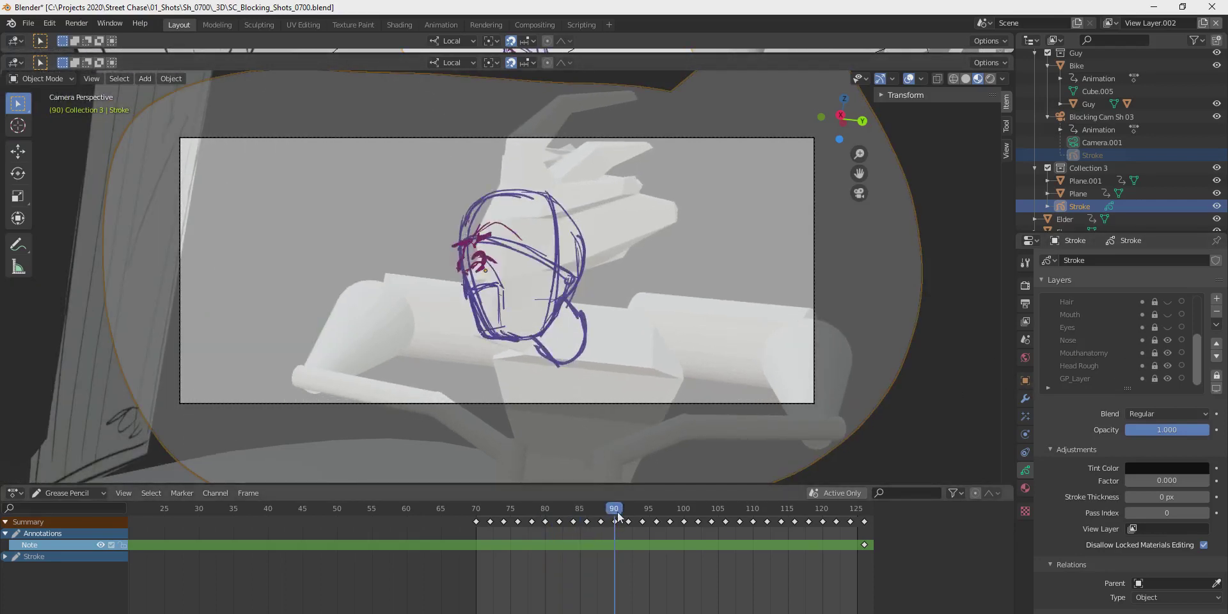
pyautogui.moveTo(619, 515)
pyautogui.mouseDown()
pyautogui.moveTo(525, 525)
pyautogui.moveTo(671, 528)
pyautogui.mouseUp()
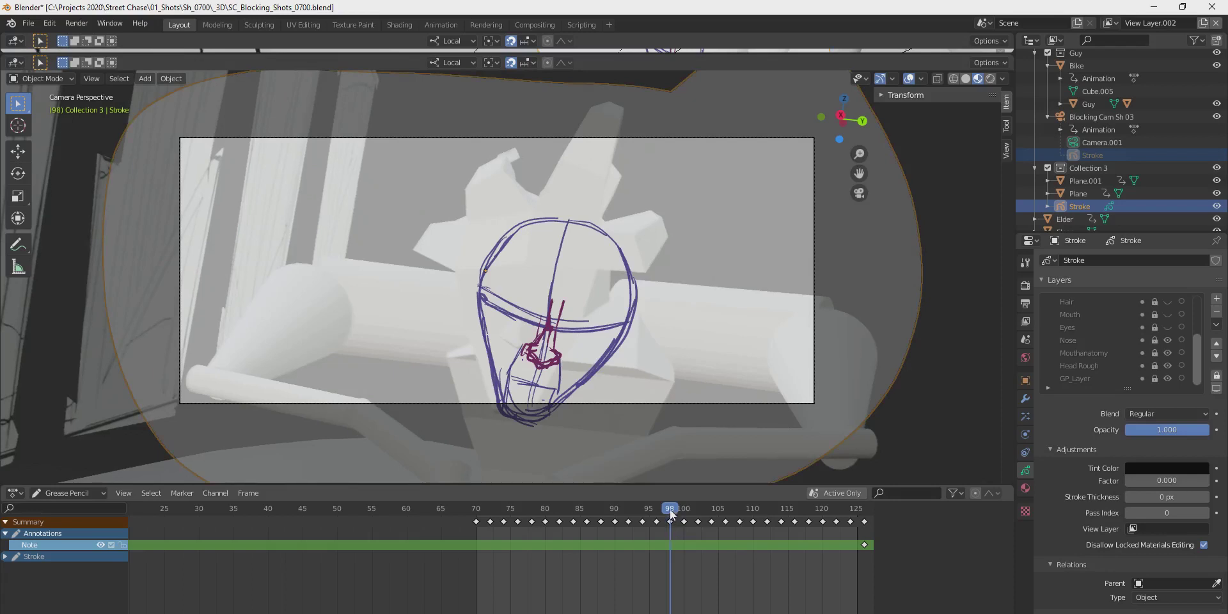
pyautogui.moveTo(669, 510)
pyautogui.mouseDown()
pyautogui.moveTo(566, 530)
pyautogui.moveTo(681, 539)
pyautogui.mouseUp()
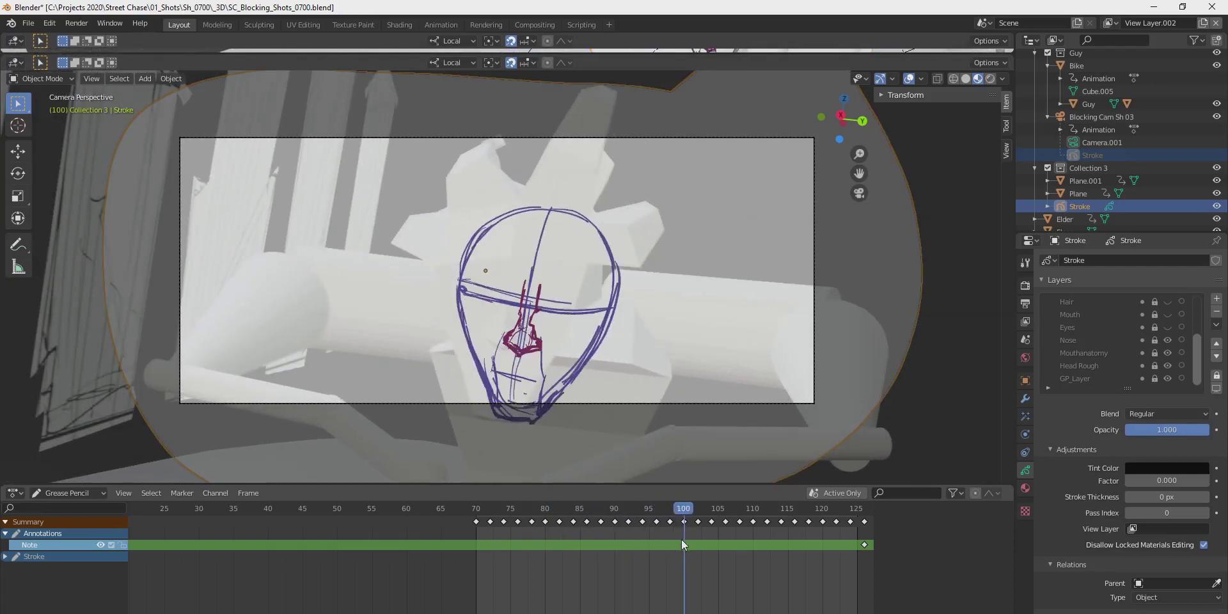
pyautogui.moveTo(677, 510)
pyautogui.mouseDown()
pyautogui.moveTo(505, 534)
pyautogui.moveTo(632, 543)
pyautogui.moveTo(579, 547)
pyautogui.mouseUp()
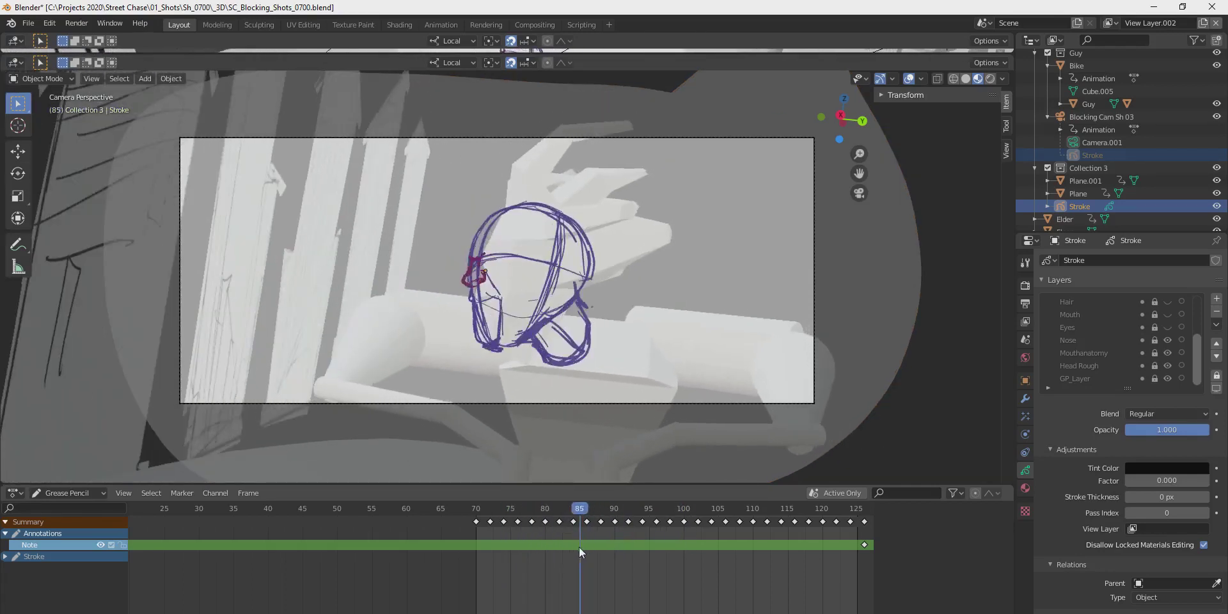
# Examine the nose construction during the head turn between frames 85 and 91, ending the scrub on frame 116.
pyautogui.click(485, 275)
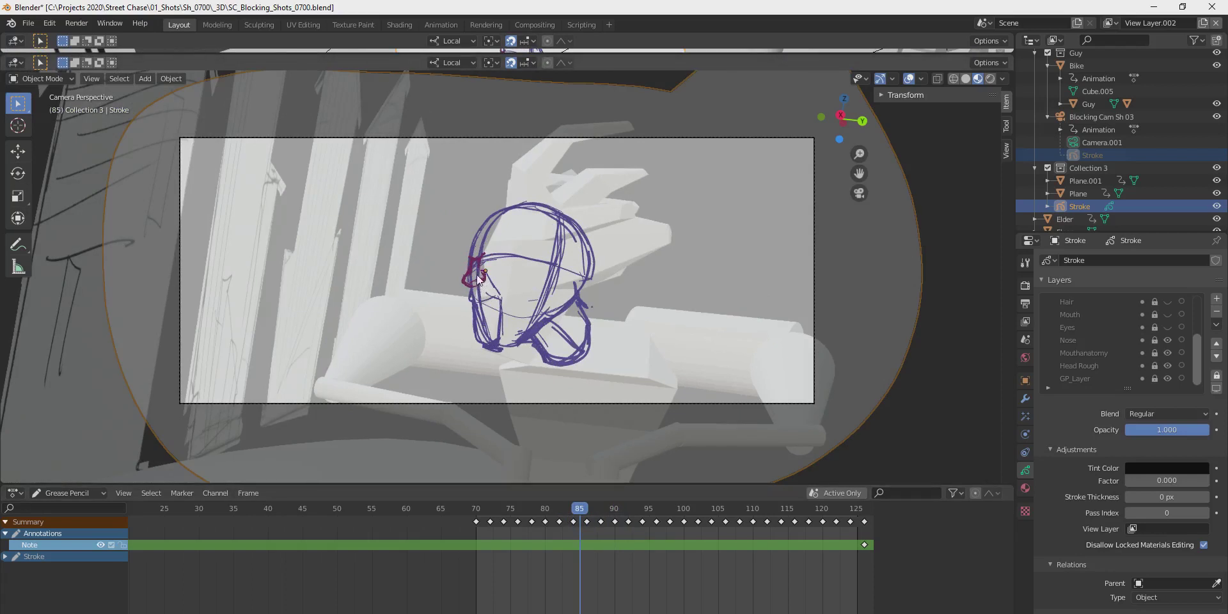
pyautogui.moveTo(588, 518); pyautogui.dragTo(624, 512)
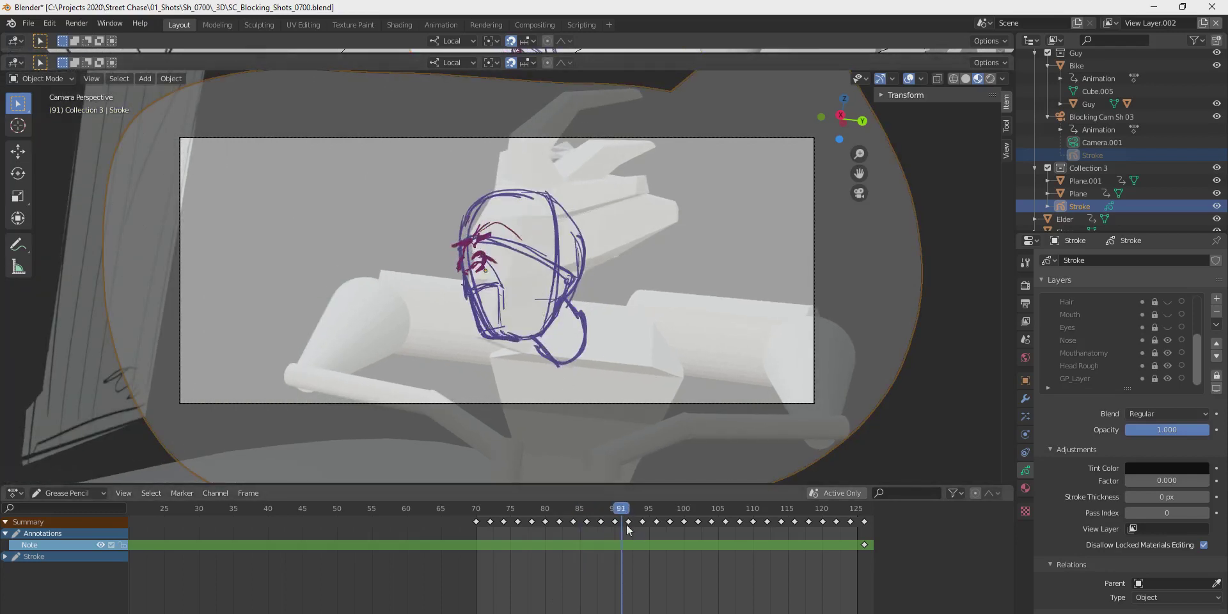
pyautogui.moveTo(620, 512)
pyautogui.mouseDown()
pyautogui.moveTo(748, 522)
pyautogui.moveTo(498, 542)
pyautogui.moveTo(651, 544)
pyautogui.moveTo(578, 550)
pyautogui.moveTo(608, 516)
pyautogui.mouseUp()
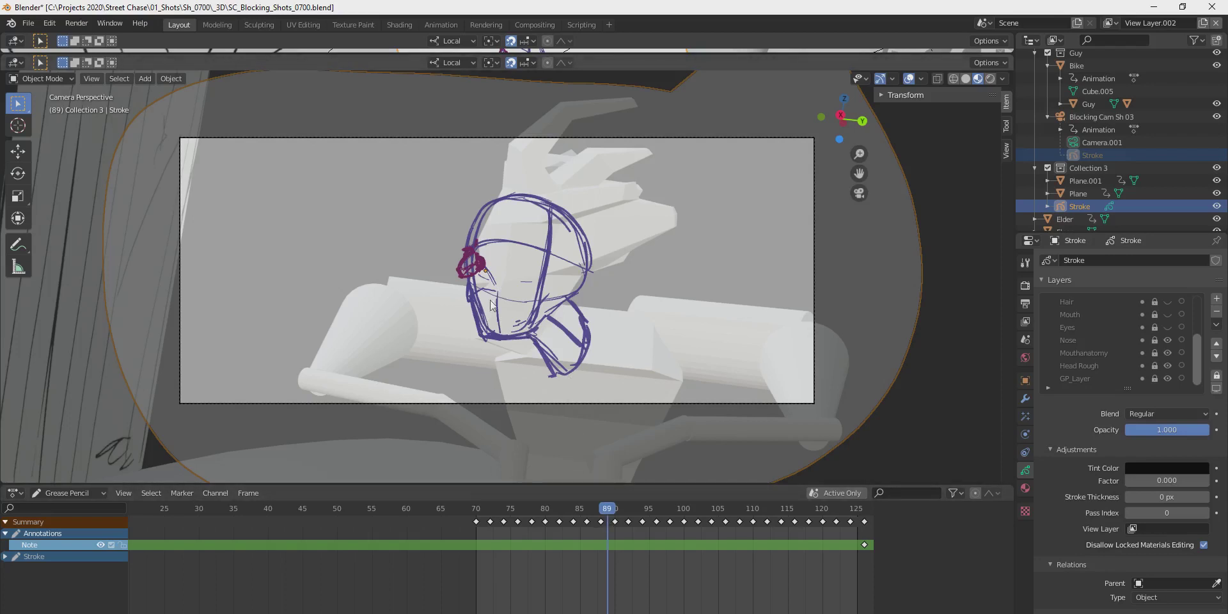
pyautogui.click(586, 510)
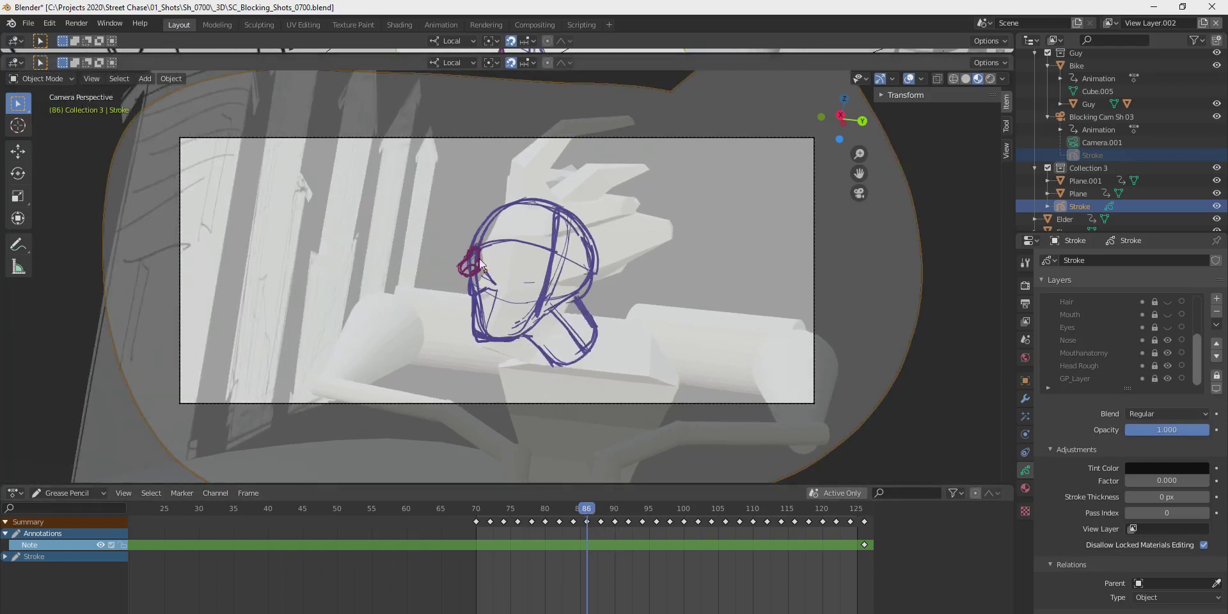
pyautogui.moveTo(589, 515); pyautogui.dragTo(600, 512)
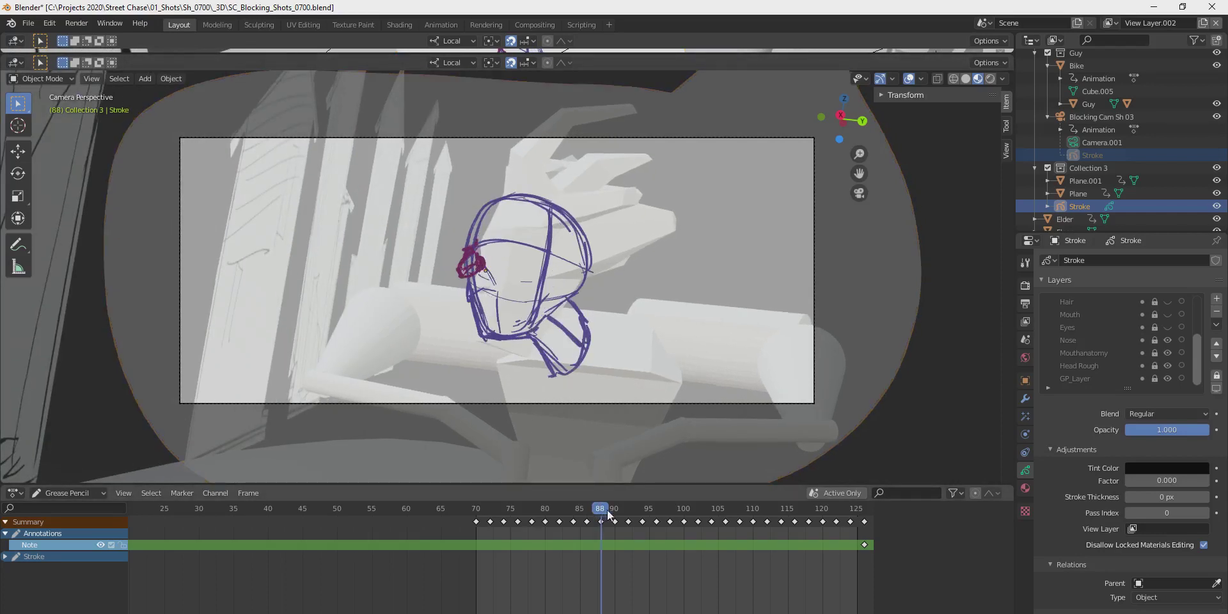
pyautogui.moveTo(601, 510)
pyautogui.mouseDown()
pyautogui.moveTo(746, 523)
pyautogui.moveTo(623, 528)
pyautogui.moveTo(655, 535)
pyautogui.moveTo(794, 541)
pyautogui.mouseUp()
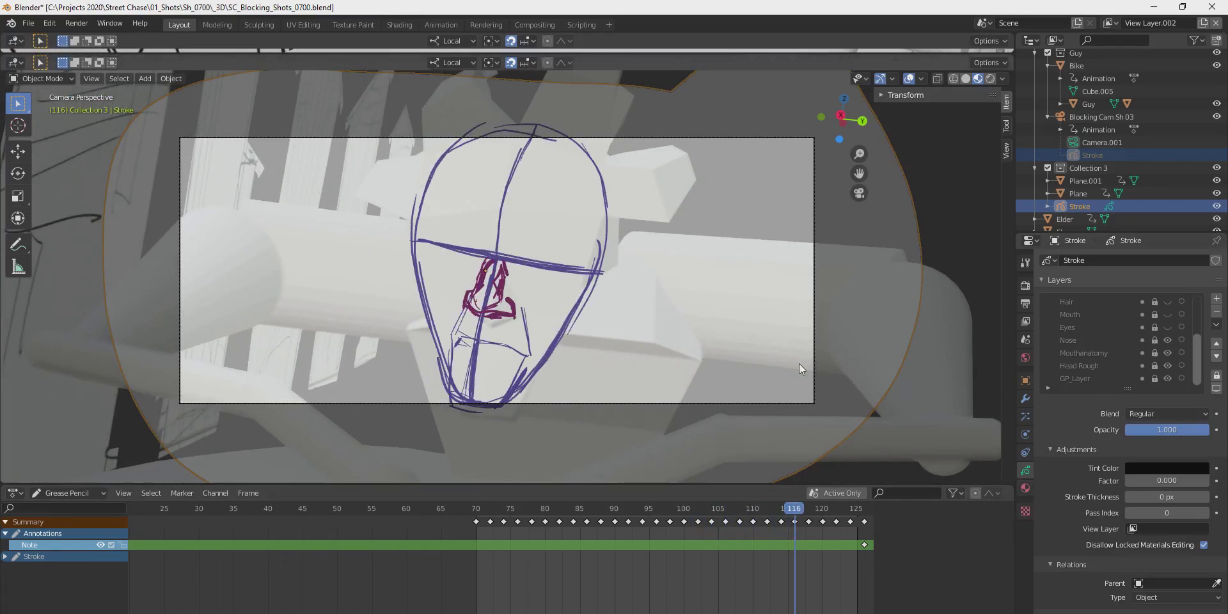
# Show the Eyes layer and scrub its drawings back to frame 76, finishing on frame 89.
pyautogui.click(1169, 331)
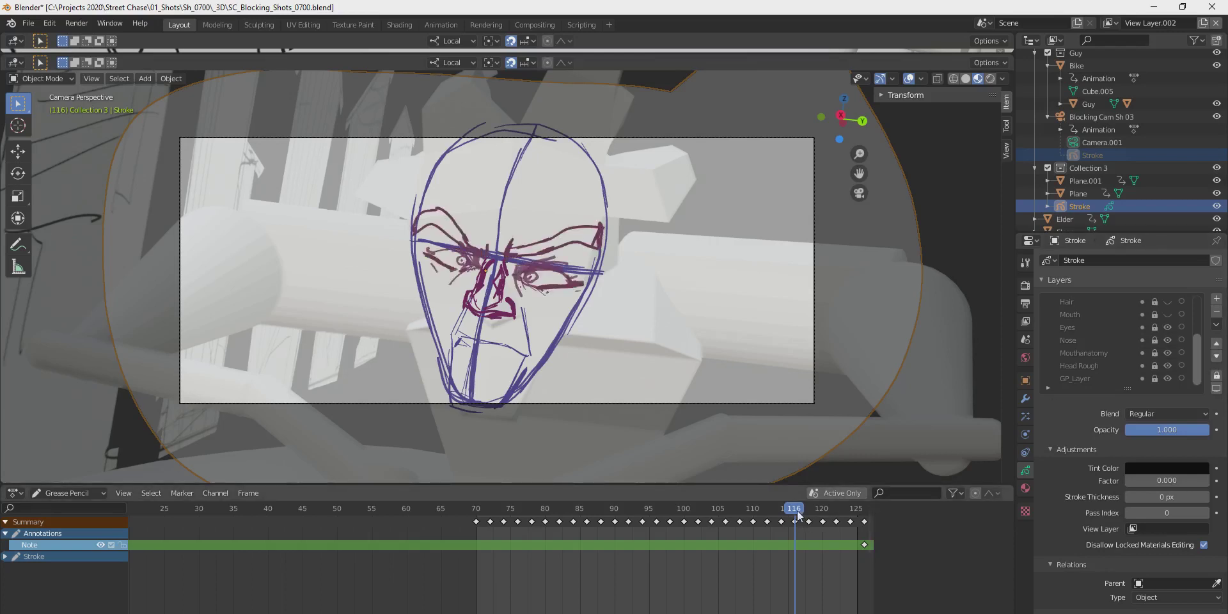
pyautogui.click(781, 511)
pyautogui.moveTo(745, 514); pyautogui.dragTo(517, 548)
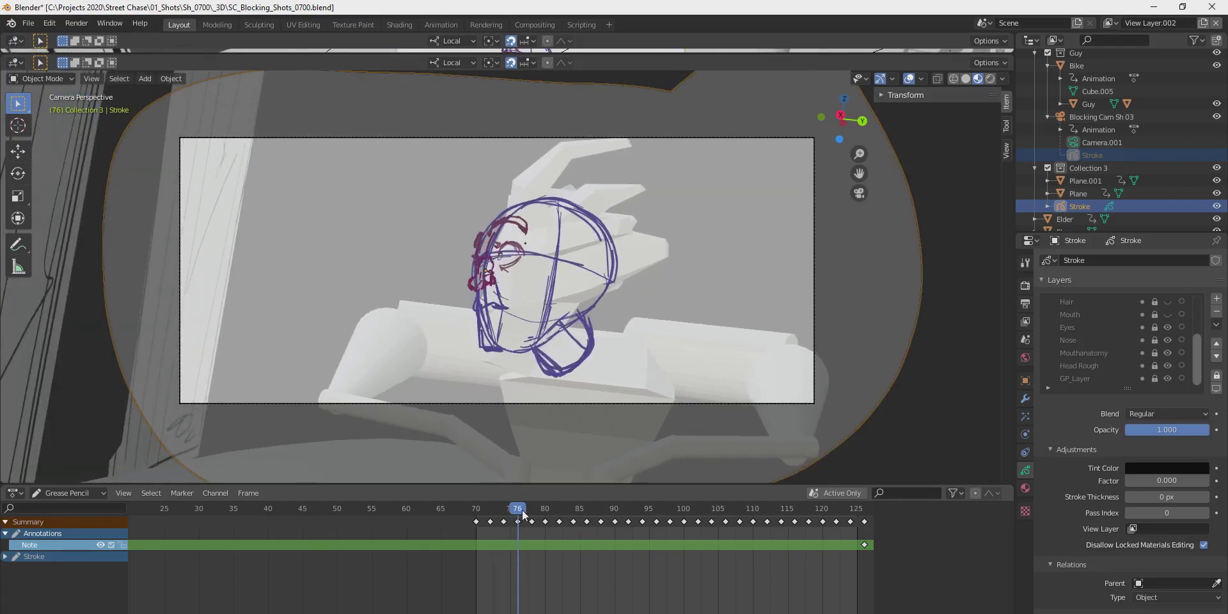
pyautogui.moveTo(520, 509)
pyautogui.mouseDown()
pyautogui.moveTo(581, 509)
pyautogui.moveTo(531, 522)
pyautogui.mouseUp()
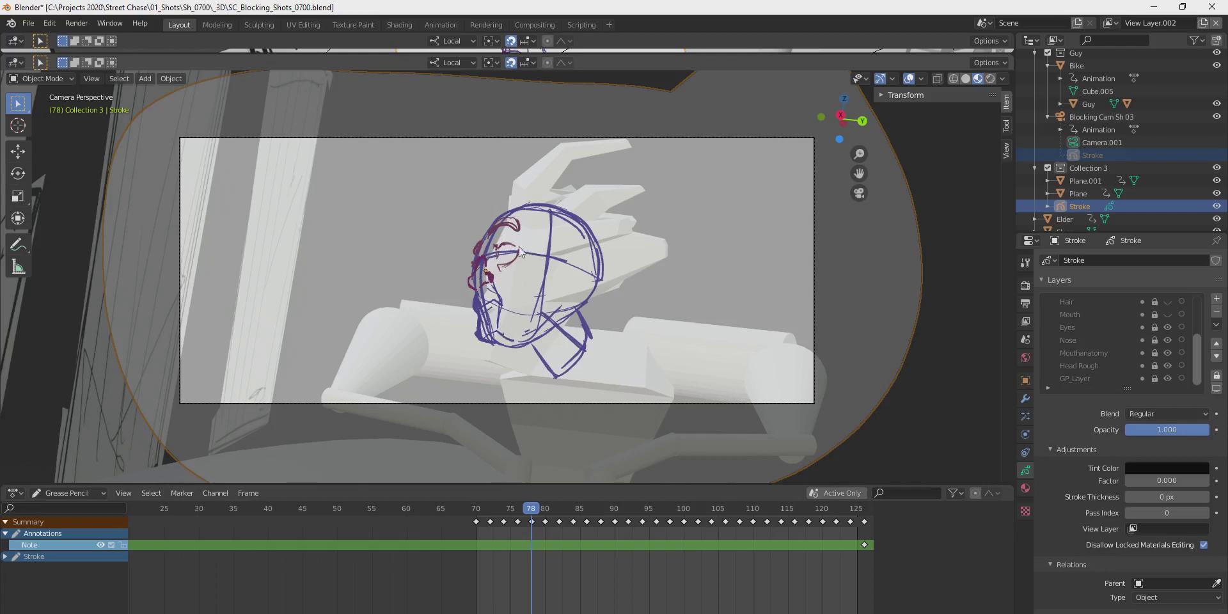
pyautogui.click(537, 508)
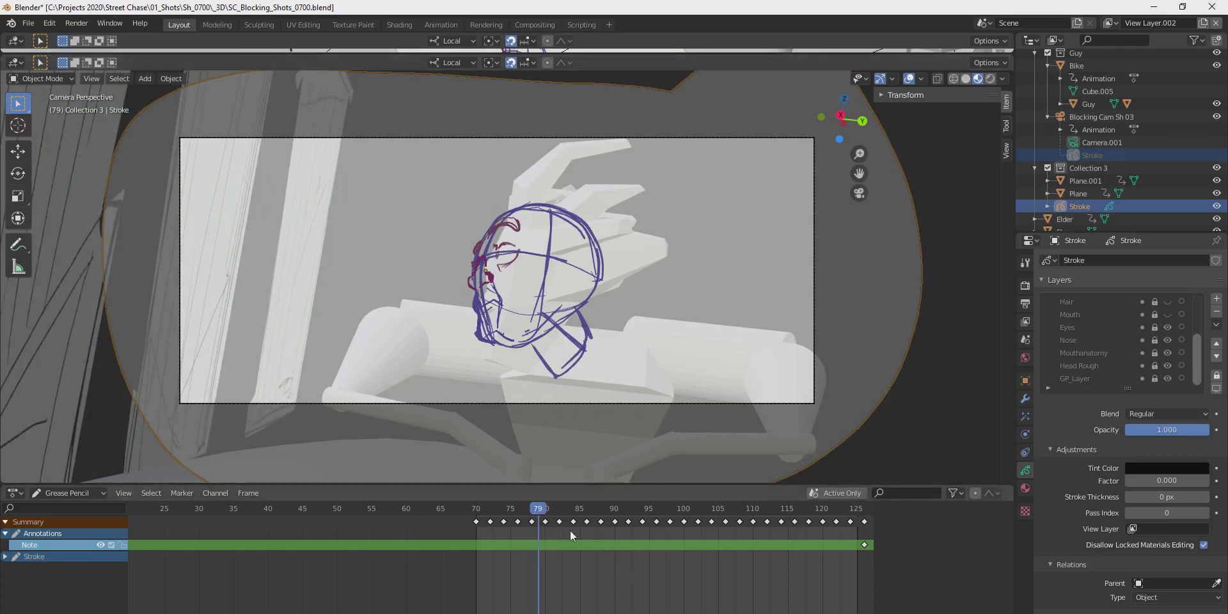
pyautogui.moveTo(537, 512)
pyautogui.mouseDown()
pyautogui.moveTo(677, 521)
pyautogui.moveTo(606, 527)
pyautogui.moveTo(610, 515)
pyautogui.mouseUp()
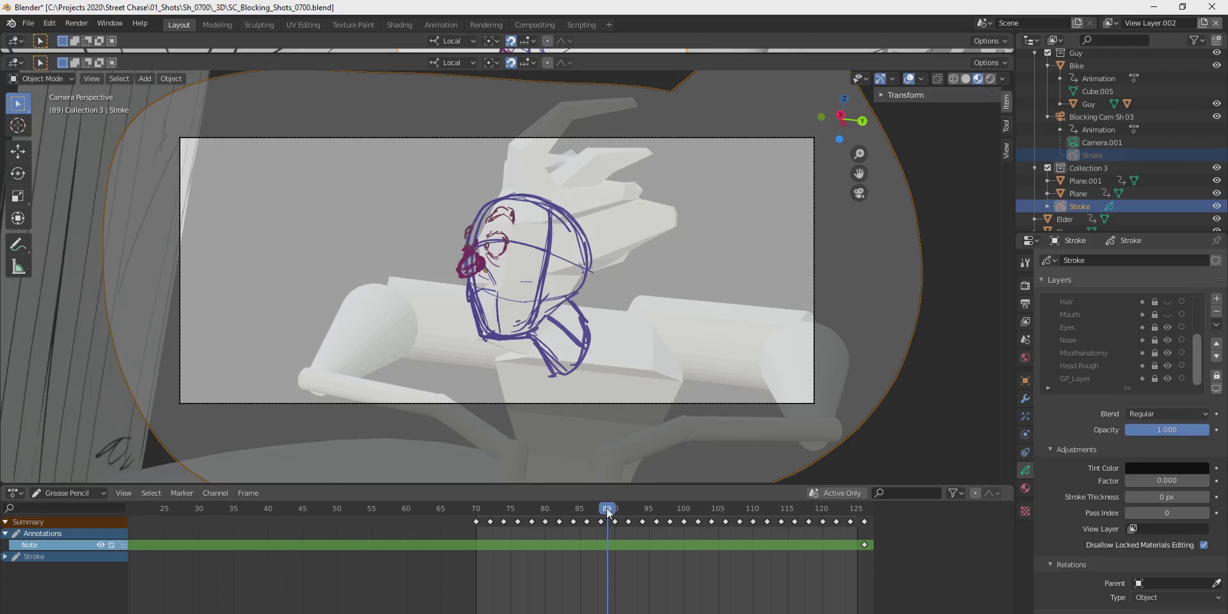
# Compare the eye and brow drawings on frames 108, 89, 92 and 98, ending on frame 83.
pyautogui.moveTo(608, 512)
pyautogui.mouseDown()
pyautogui.moveTo(760, 519)
pyautogui.moveTo(742, 520)
pyautogui.mouseUp()
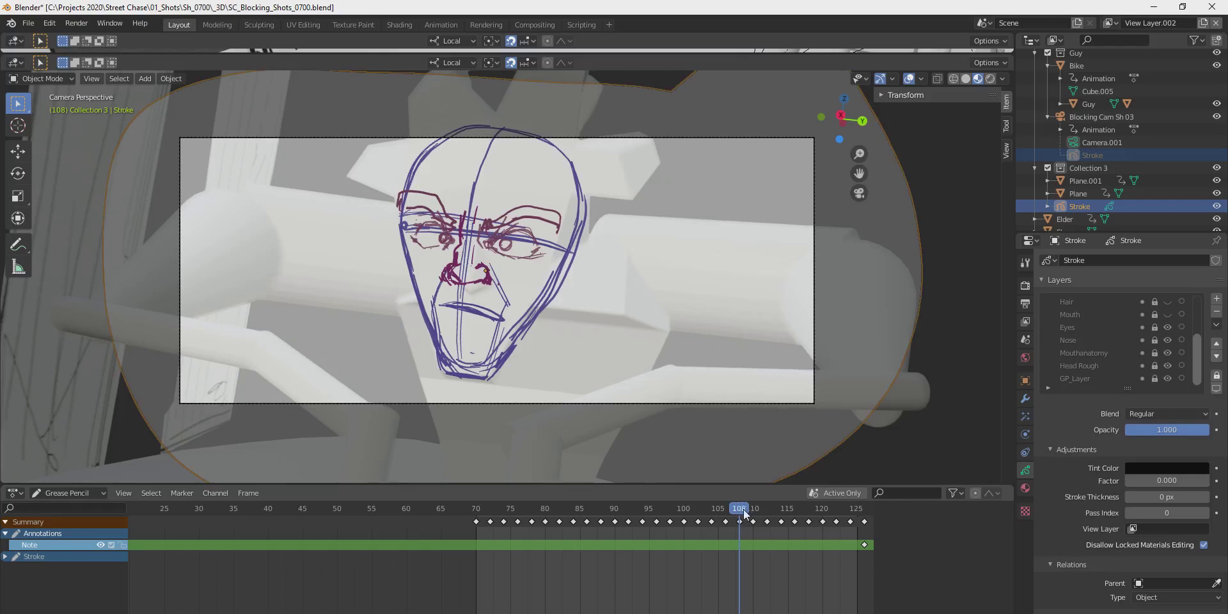
pyautogui.moveTo(744, 514)
pyautogui.mouseDown()
pyautogui.moveTo(495, 540)
pyautogui.moveTo(635, 540)
pyautogui.moveTo(595, 548)
pyautogui.moveTo(594, 509)
pyautogui.moveTo(607, 512)
pyautogui.mouseUp()
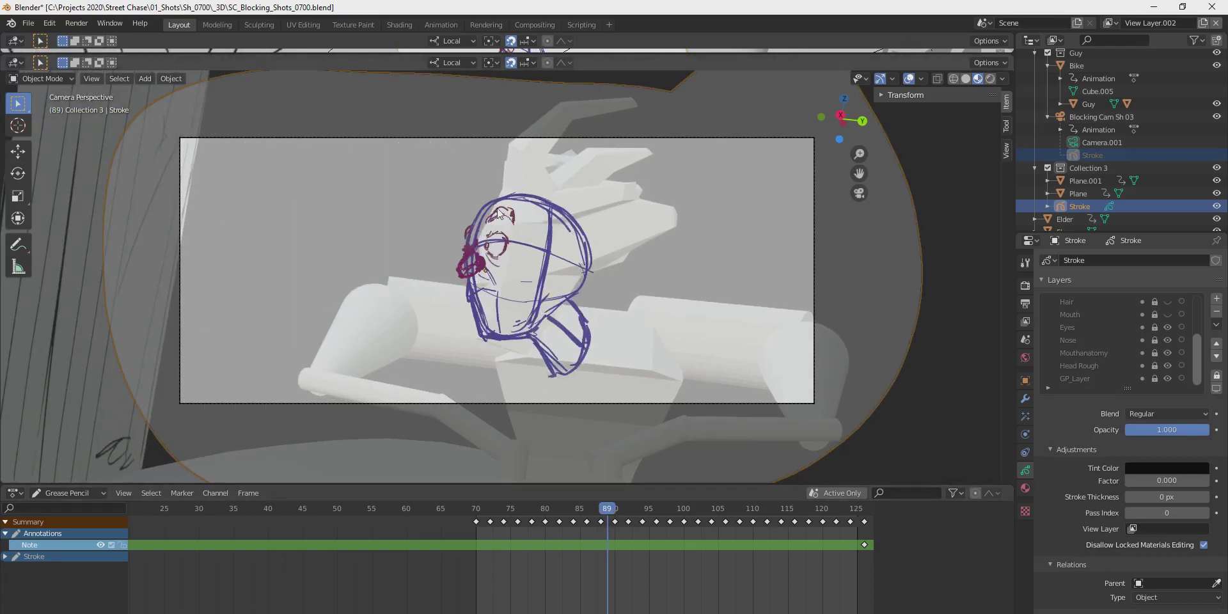
pyautogui.moveTo(605, 509); pyautogui.dragTo(630, 510)
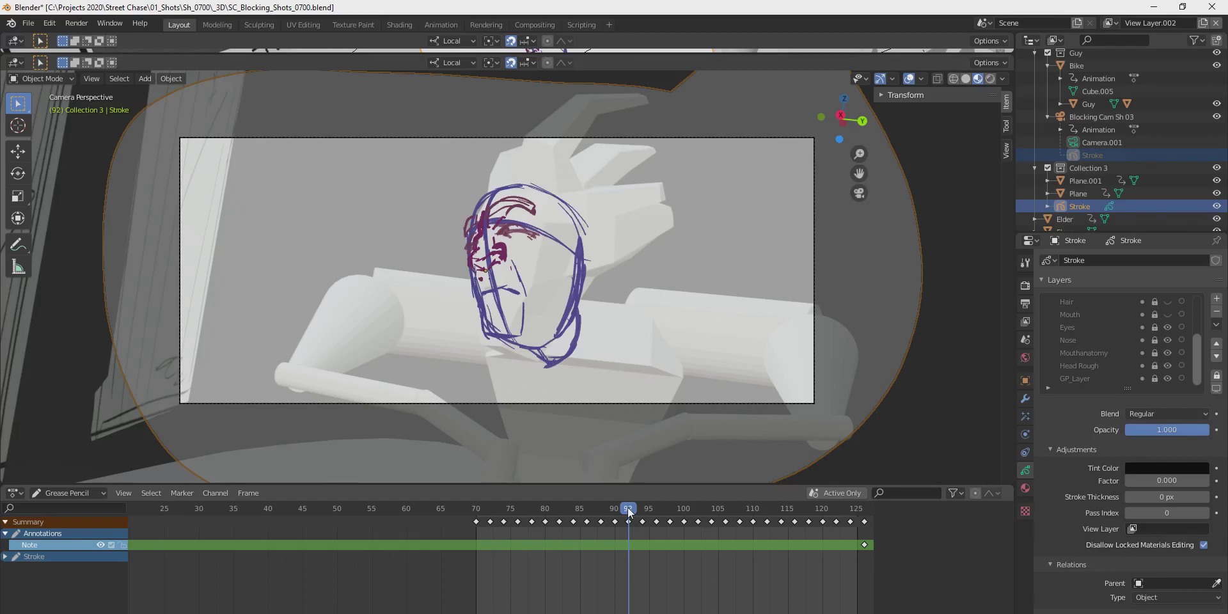
pyautogui.moveTo(629, 510)
pyautogui.mouseDown()
pyautogui.moveTo(693, 519)
pyautogui.moveTo(575, 532)
pyautogui.moveTo(639, 531)
pyautogui.moveTo(642, 520)
pyautogui.moveTo(543, 522)
pyautogui.moveTo(866, 528)
pyautogui.moveTo(669, 530)
pyautogui.mouseUp()
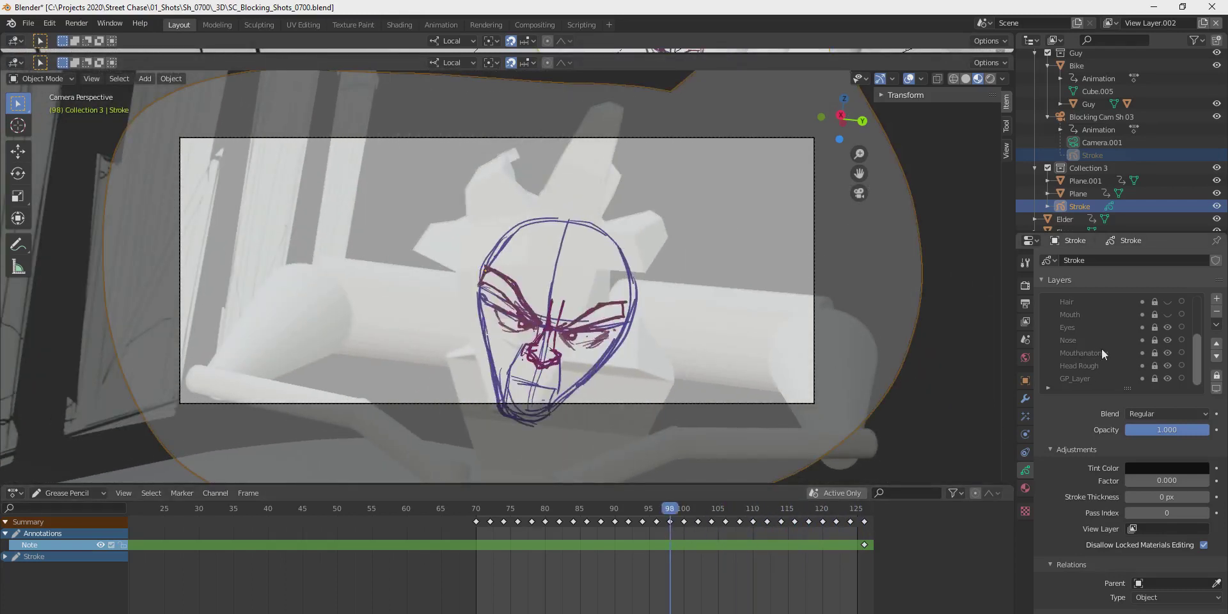
pyautogui.moveTo(640, 509); pyautogui.dragTo(565, 510)
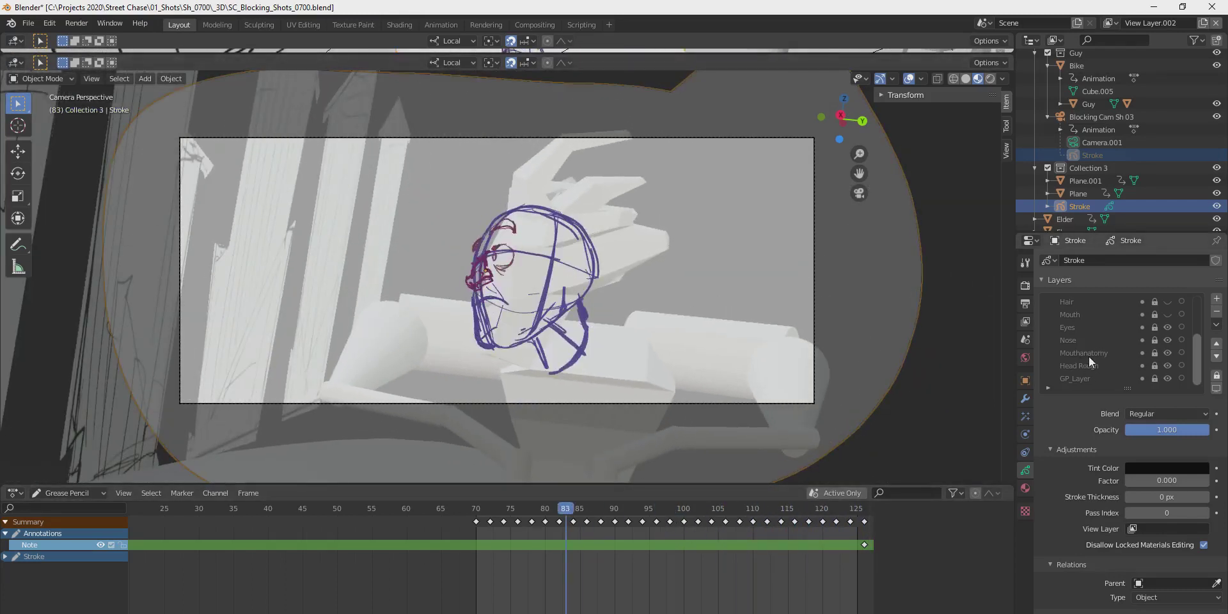
# Show the Mouth layer and scrub its drawings from frame 83 to frame 97.
pyautogui.click(1167, 314)
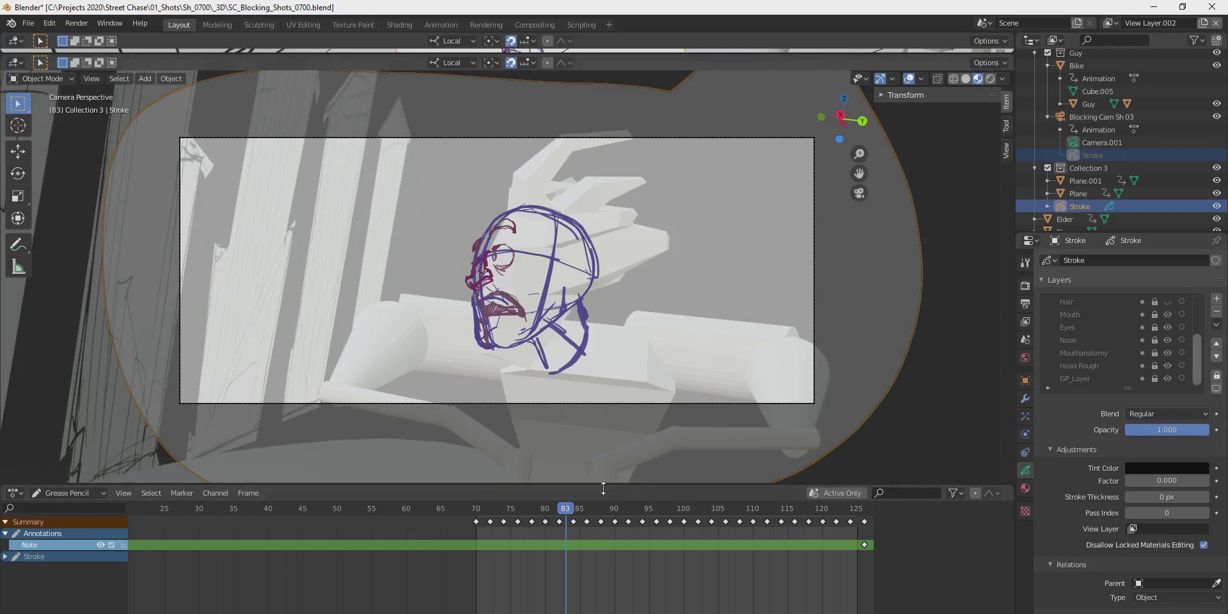
pyautogui.moveTo(574, 514)
pyautogui.mouseDown()
pyautogui.moveTo(556, 513)
pyautogui.moveTo(627, 517)
pyautogui.moveTo(544, 513)
pyautogui.moveTo(589, 508)
pyautogui.mouseUp()
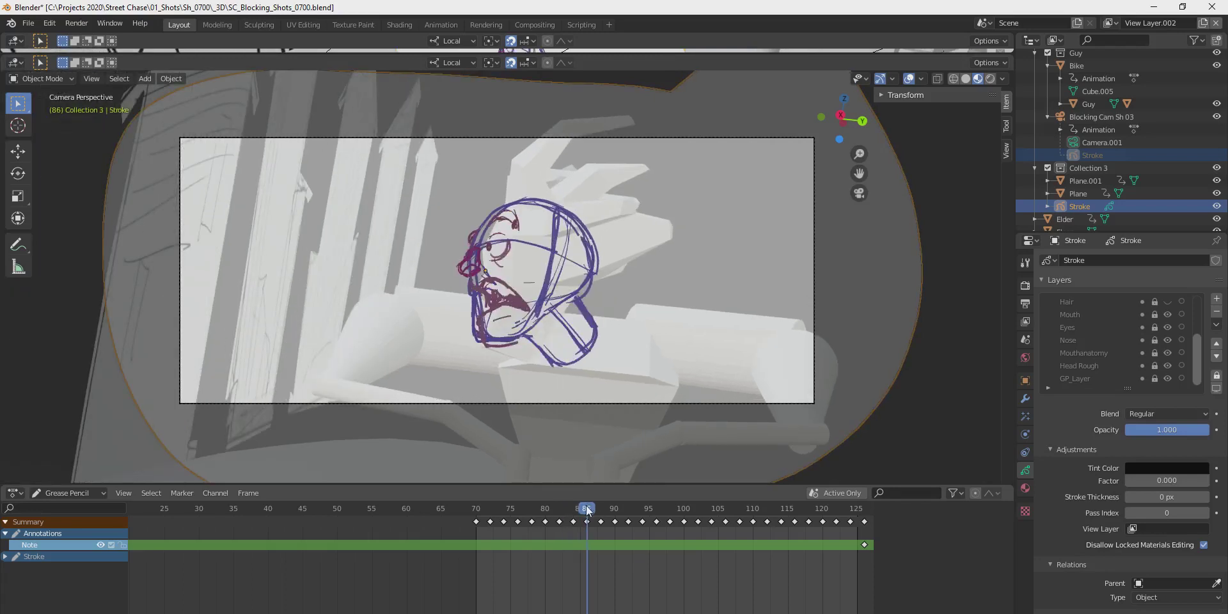
pyautogui.moveTo(587, 510)
pyautogui.mouseDown()
pyautogui.moveTo(547, 512)
pyautogui.moveTo(632, 512)
pyautogui.moveTo(574, 524)
pyautogui.moveTo(645, 524)
pyautogui.moveTo(633, 512)
pyautogui.moveTo(648, 510)
pyautogui.mouseUp()
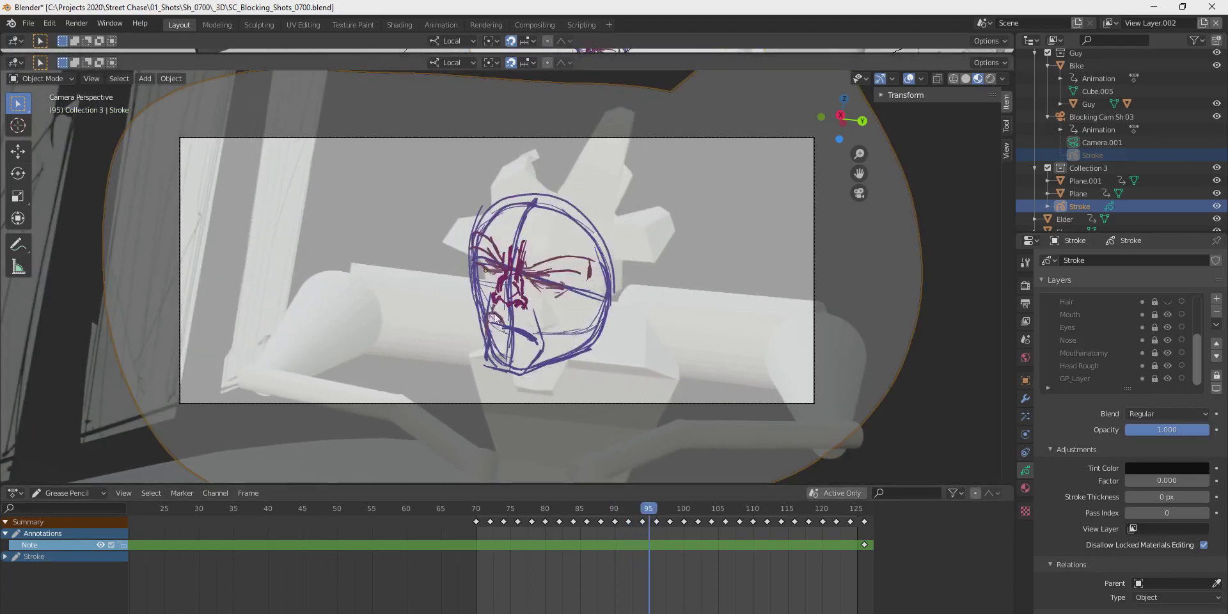
pyautogui.click(663, 510)
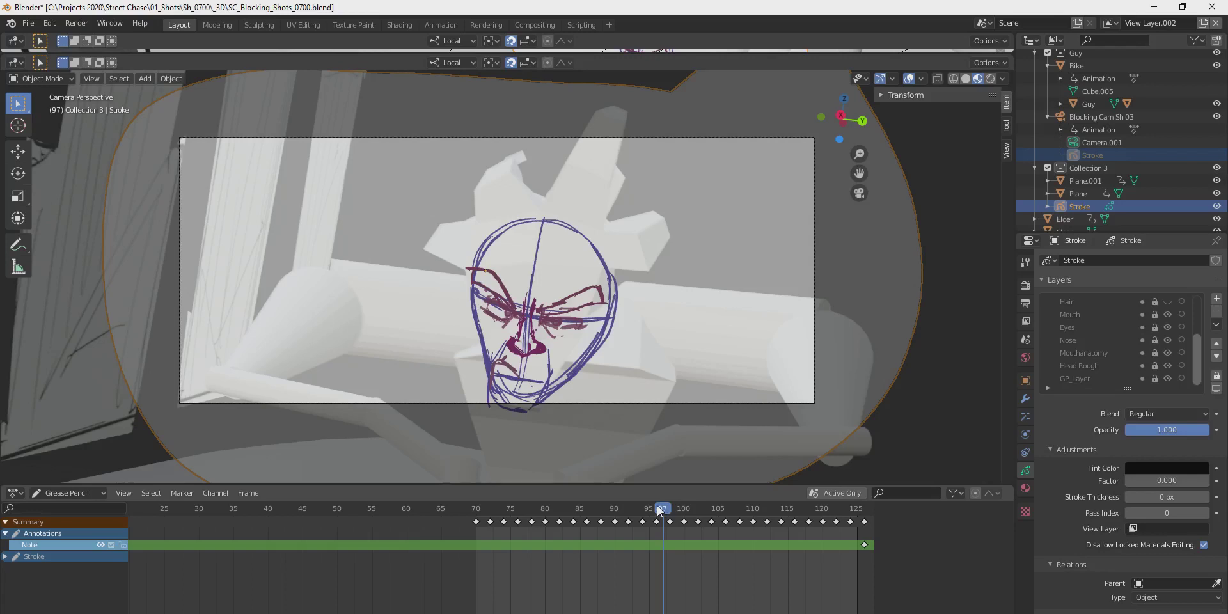
# Compare the mouth shapes on frames 103, 98 and 90, ending on frame 91.
pyautogui.moveTo(657, 505)
pyautogui.mouseDown()
pyautogui.moveTo(636, 508)
pyautogui.moveTo(703, 510)
pyautogui.mouseUp()
pyautogui.click(663, 511)
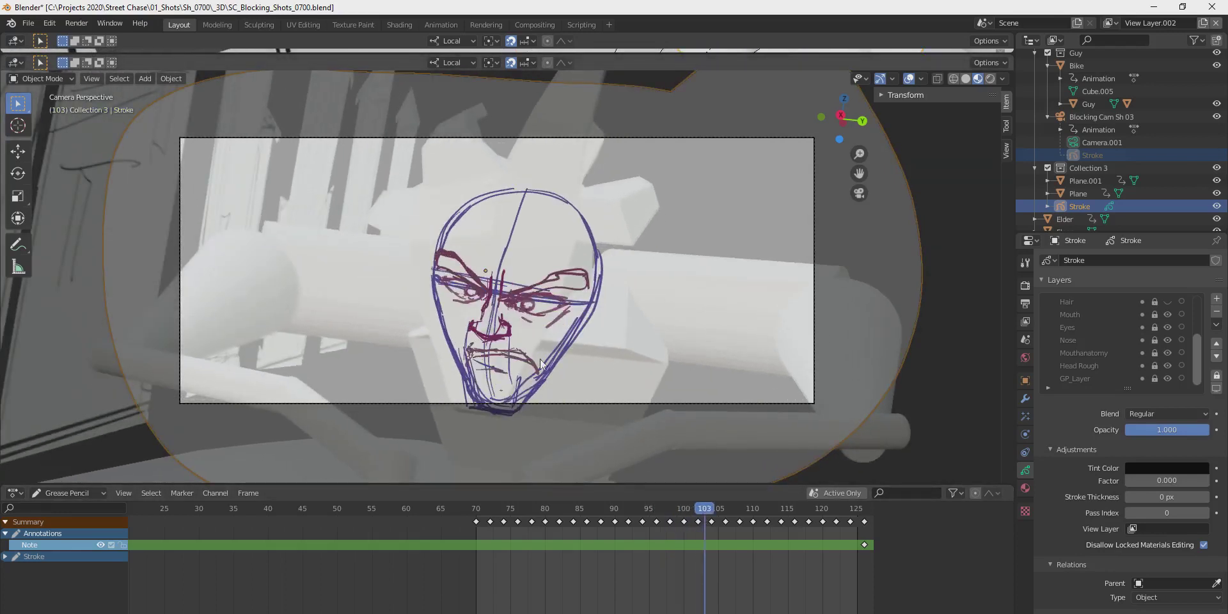
pyautogui.click(669, 510)
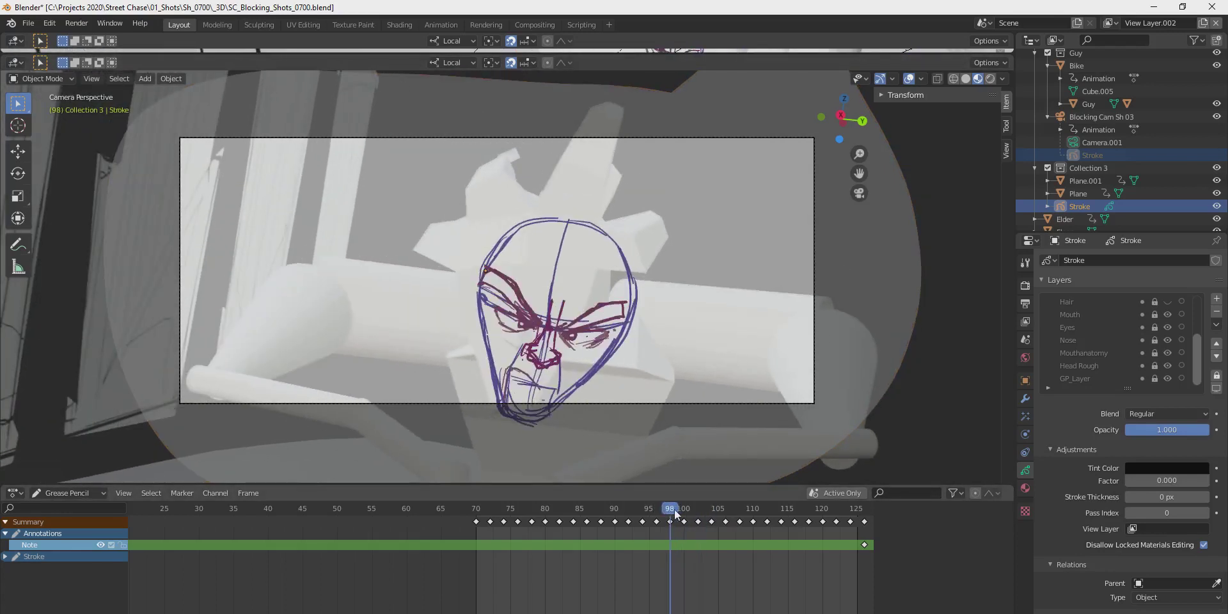
pyautogui.moveTo(674, 509)
pyautogui.mouseDown()
pyautogui.moveTo(841, 520)
pyautogui.moveTo(482, 532)
pyautogui.moveTo(818, 530)
pyautogui.moveTo(585, 543)
pyautogui.moveTo(615, 543)
pyautogui.mouseUp()
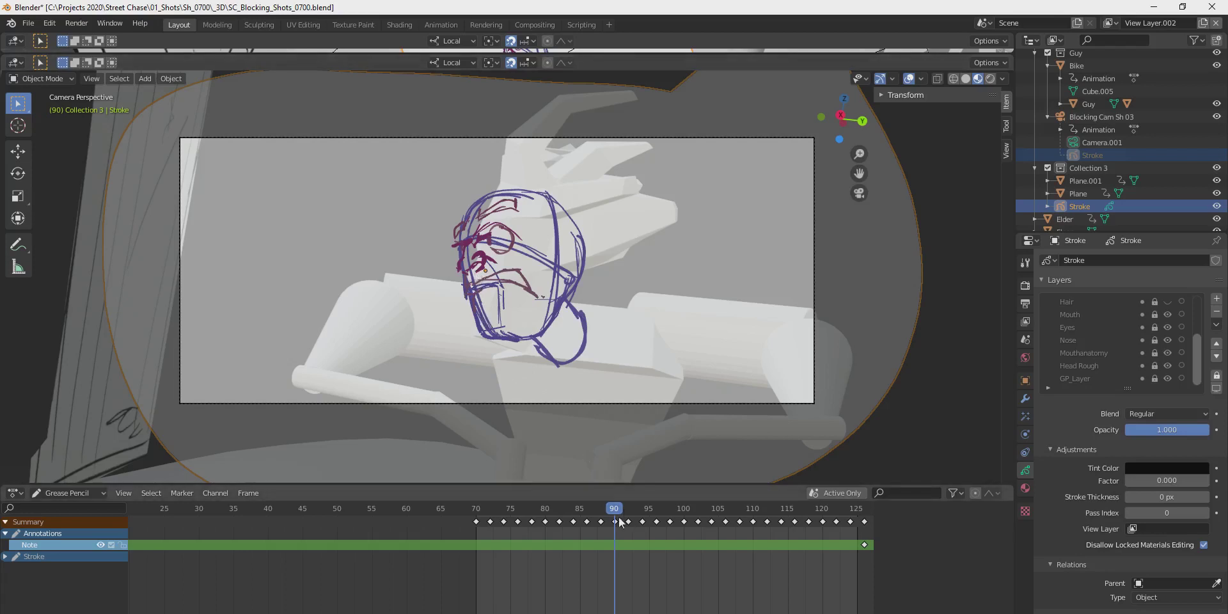
pyautogui.moveTo(623, 514)
pyautogui.mouseDown()
pyautogui.moveTo(753, 512)
pyautogui.moveTo(621, 513)
pyautogui.mouseUp()
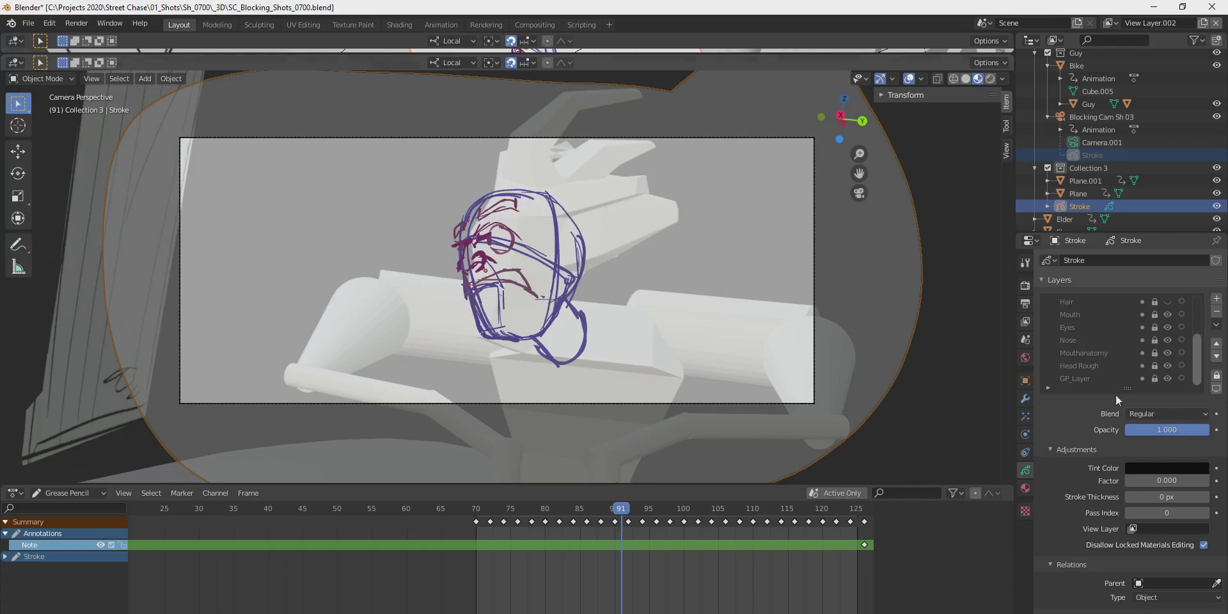
# Show the Hair layer on frame 118 and scrub its drawings from frame 76 to frame 95.
pyautogui.scroll(5, 1195, 366)
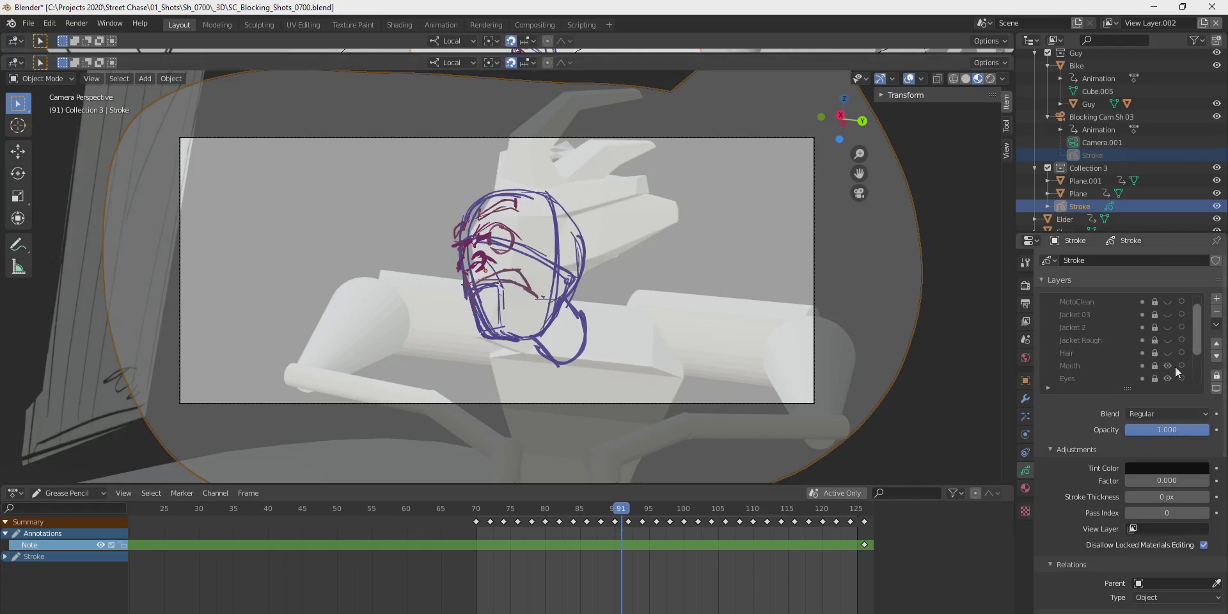
pyautogui.moveTo(579, 510)
pyautogui.mouseDown()
pyautogui.moveTo(550, 522)
pyautogui.moveTo(810, 535)
pyautogui.mouseUp()
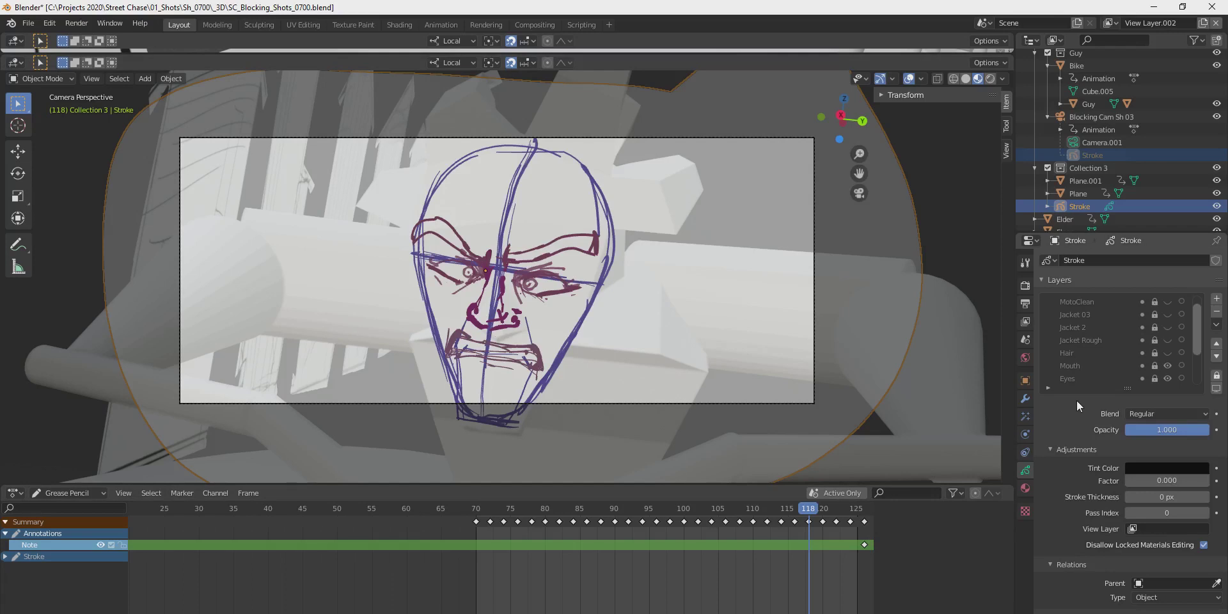
pyautogui.click(1166, 354)
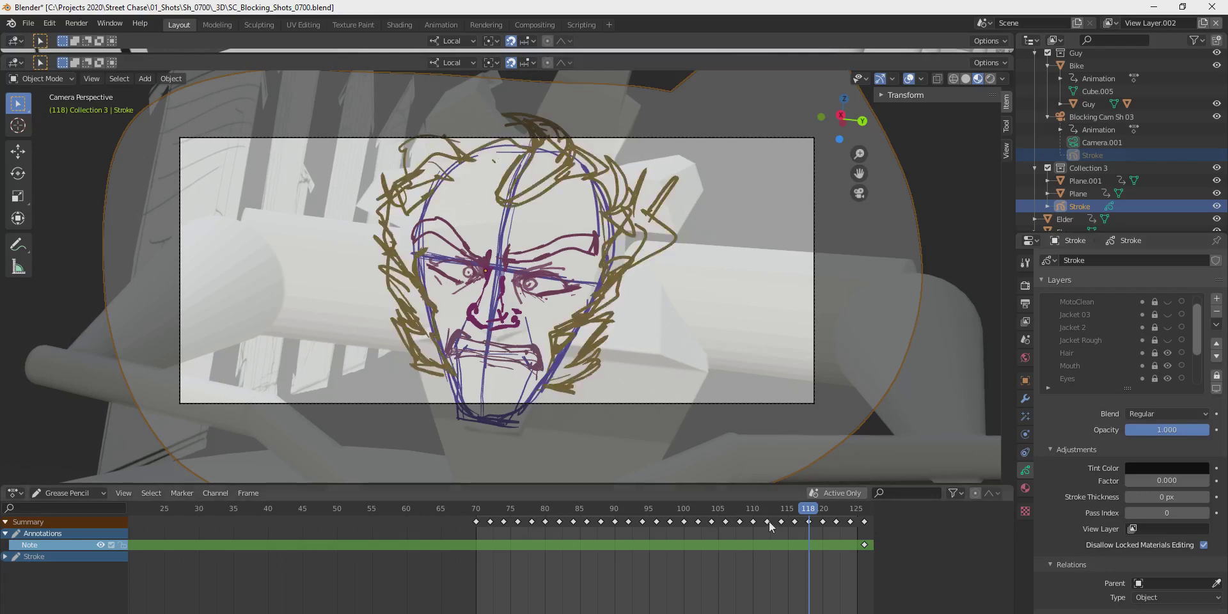
pyautogui.moveTo(810, 523)
pyautogui.mouseDown()
pyautogui.moveTo(661, 520)
pyautogui.moveTo(490, 541)
pyautogui.moveTo(602, 538)
pyautogui.moveTo(559, 511)
pyautogui.moveTo(517, 513)
pyautogui.mouseUp()
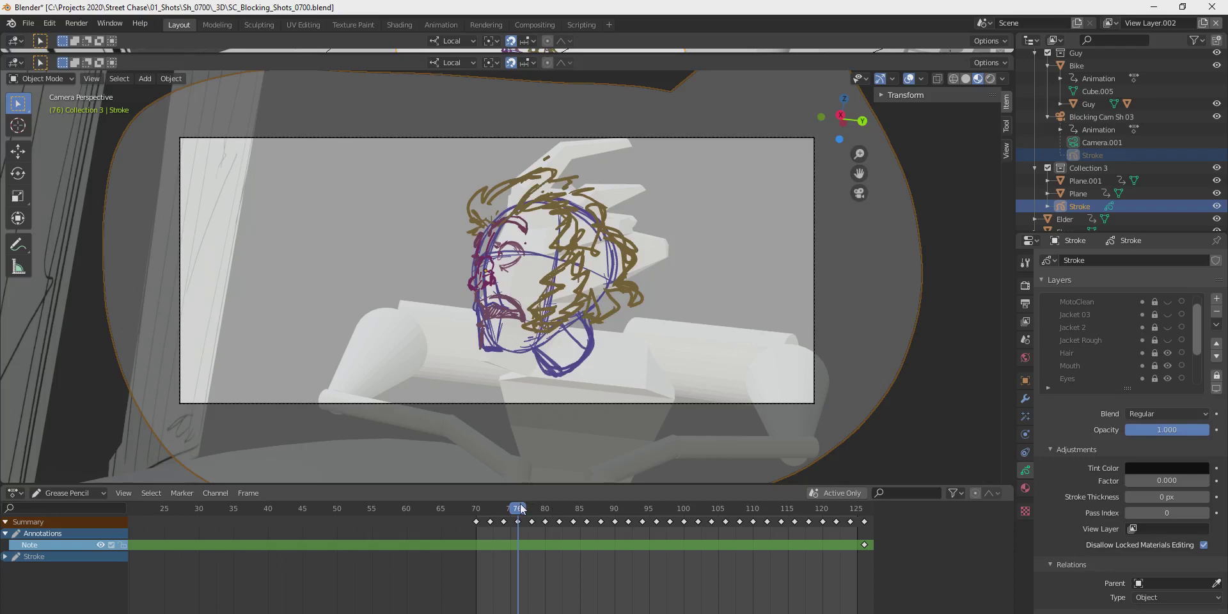
pyautogui.moveTo(519, 509)
pyautogui.mouseDown()
pyautogui.moveTo(488, 510)
pyautogui.moveTo(574, 508)
pyautogui.mouseUp()
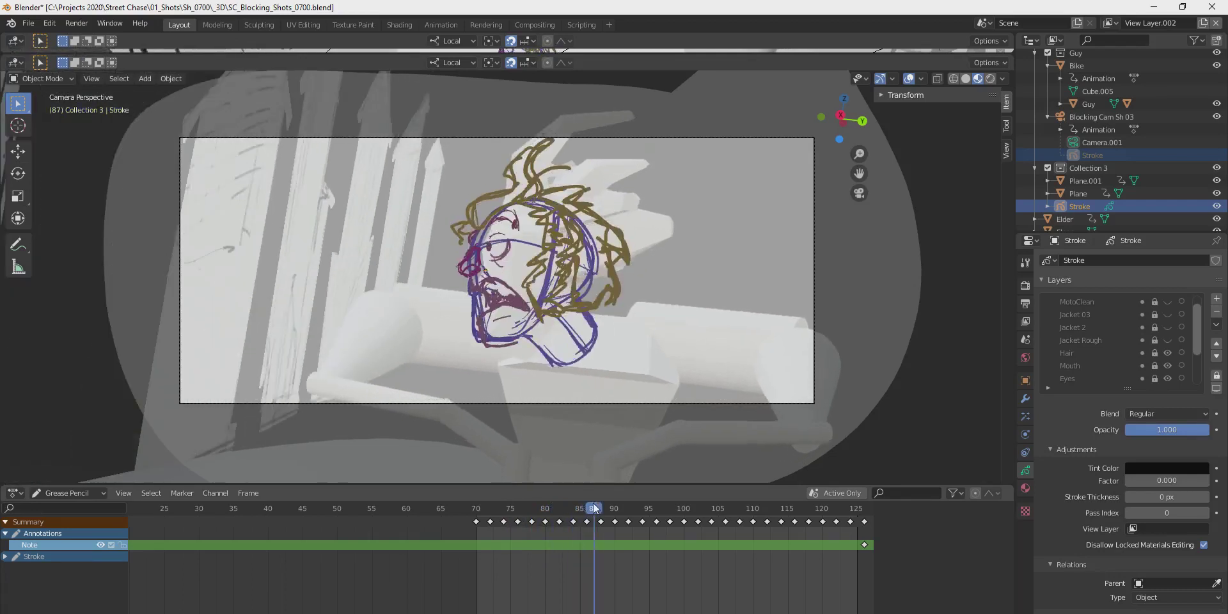
pyautogui.moveTo(594, 509)
pyautogui.mouseDown()
pyautogui.moveTo(547, 513)
pyautogui.moveTo(809, 523)
pyautogui.moveTo(633, 529)
pyautogui.moveTo(518, 512)
pyautogui.moveTo(643, 515)
pyautogui.mouseUp()
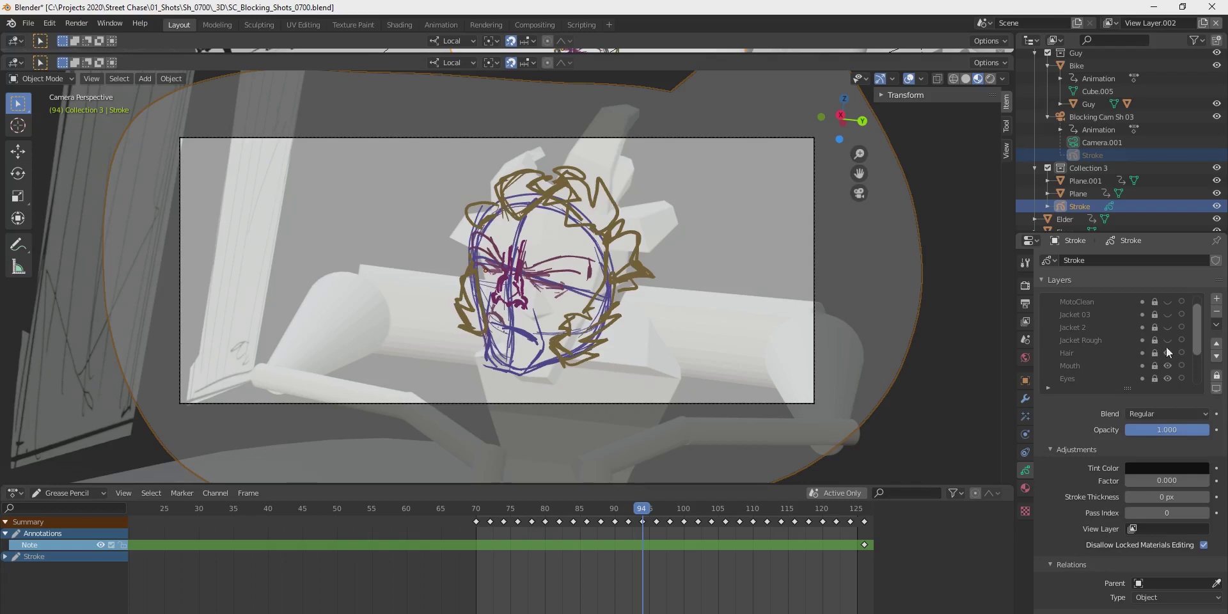
pyautogui.moveTo(640, 511)
pyautogui.mouseDown()
pyautogui.moveTo(543, 513)
pyautogui.moveTo(743, 521)
pyautogui.moveTo(489, 522)
pyautogui.moveTo(649, 521)
pyautogui.mouseUp()
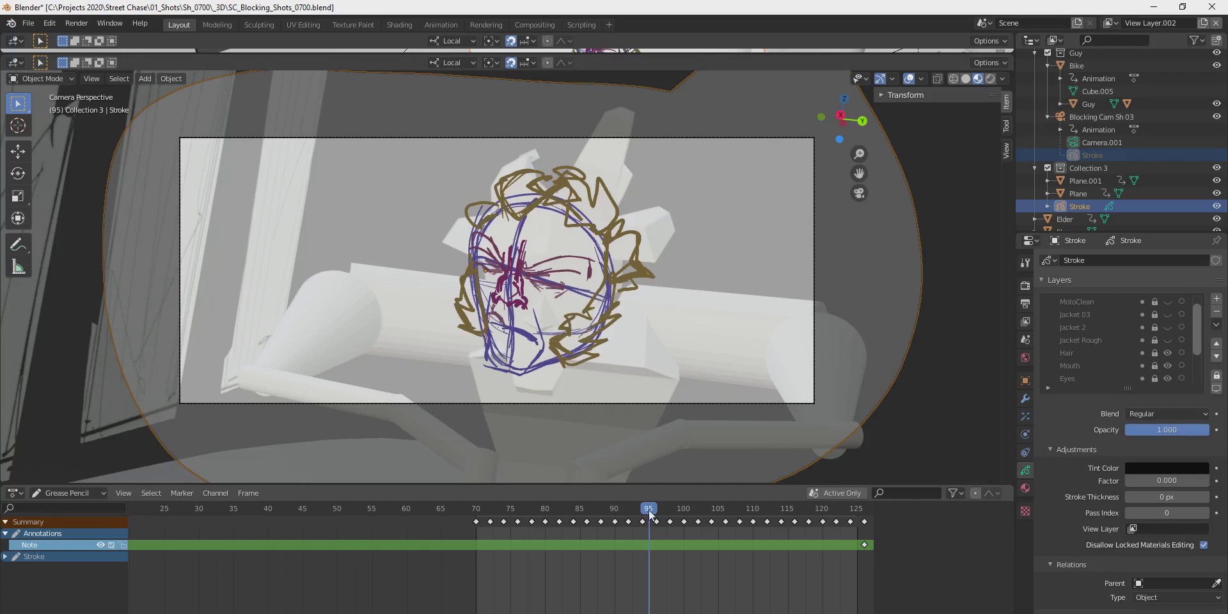
# Show the Jacket Rough layer on frame 101 and scrub its drawings back through frame 82 to frame 74.
pyautogui.moveTo(650, 515); pyautogui.dragTo(691, 515)
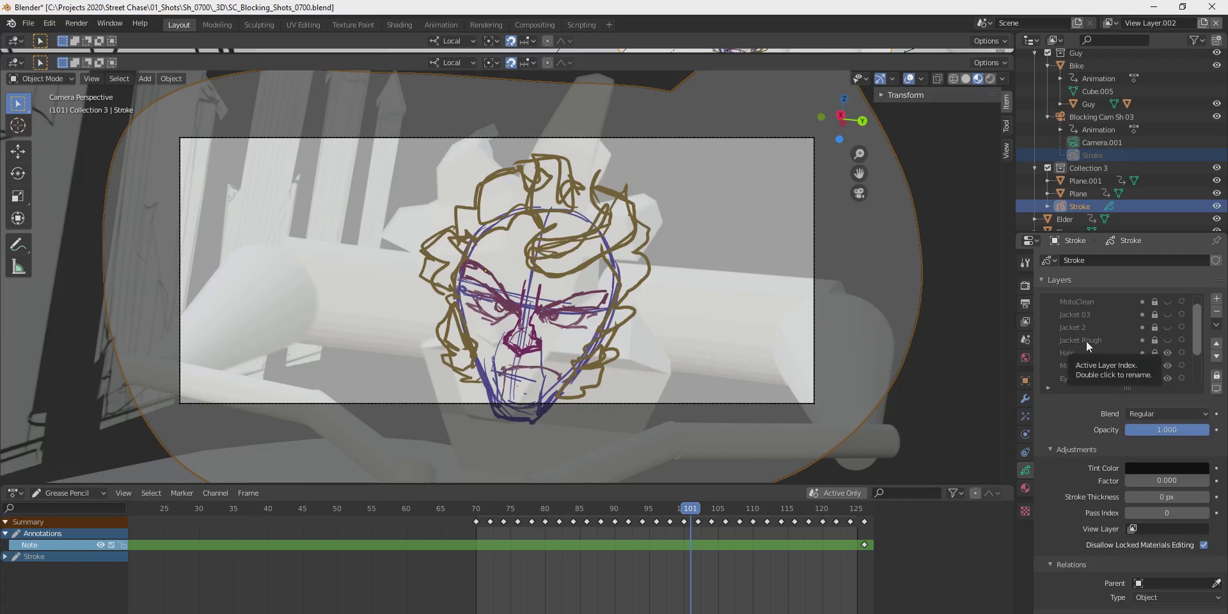
pyautogui.click(1167, 341)
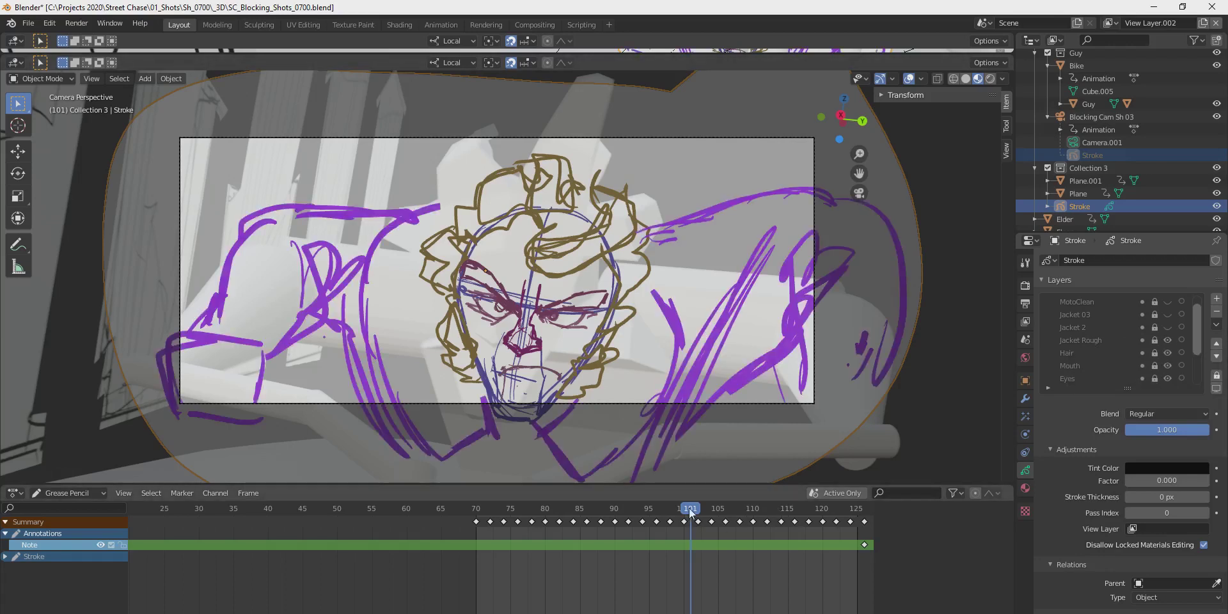
pyautogui.moveTo(691, 512)
pyautogui.mouseDown()
pyautogui.moveTo(483, 521)
pyautogui.moveTo(559, 524)
pyautogui.mouseUp()
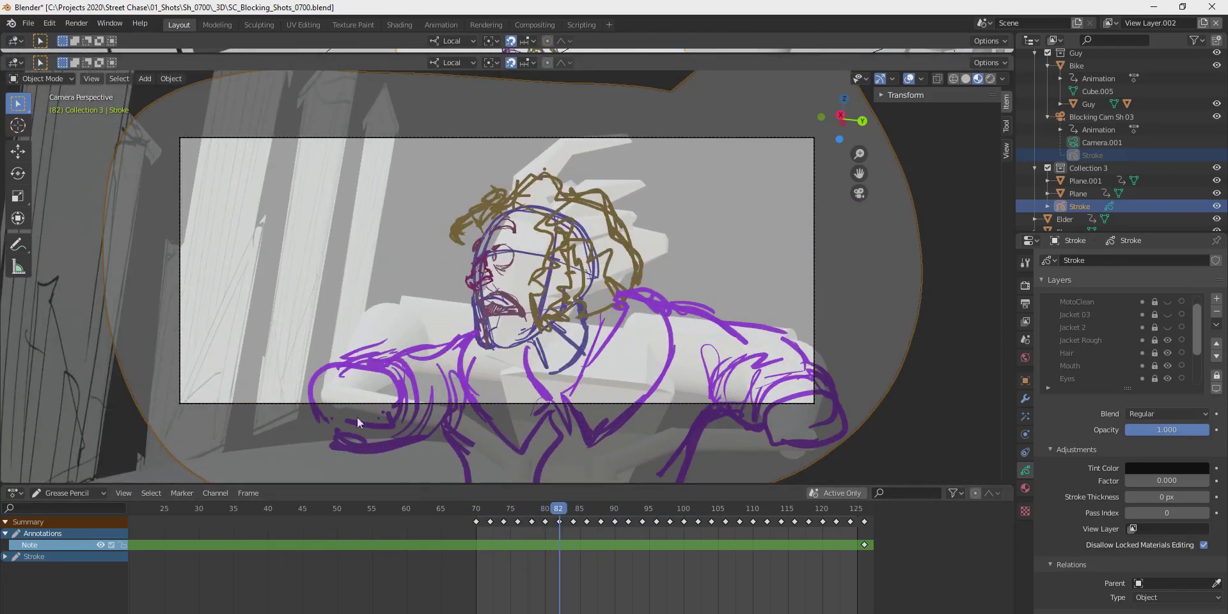
pyautogui.press('Down')
pyautogui.press('Down')
pyautogui.press('Down')
pyautogui.press('Down')
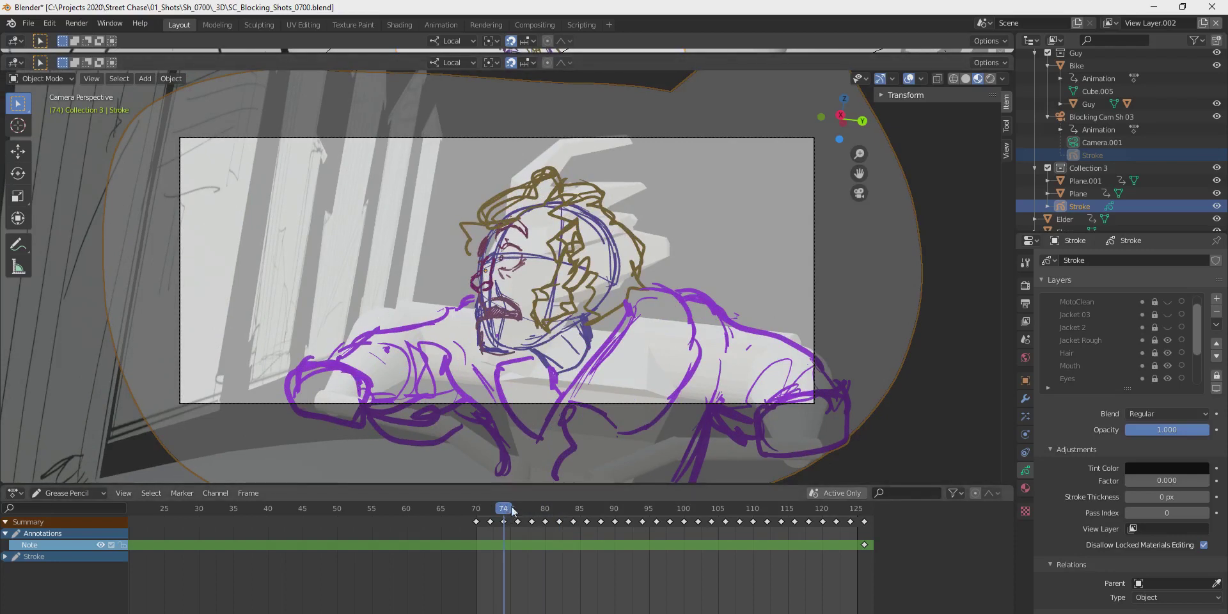
# Compare the rough jacket drawings on frames 93, 97 and 99, ending on frame 101.
pyautogui.moveTo(511, 510)
pyautogui.mouseDown()
pyautogui.moveTo(671, 524)
pyautogui.moveTo(639, 524)
pyautogui.mouseUp()
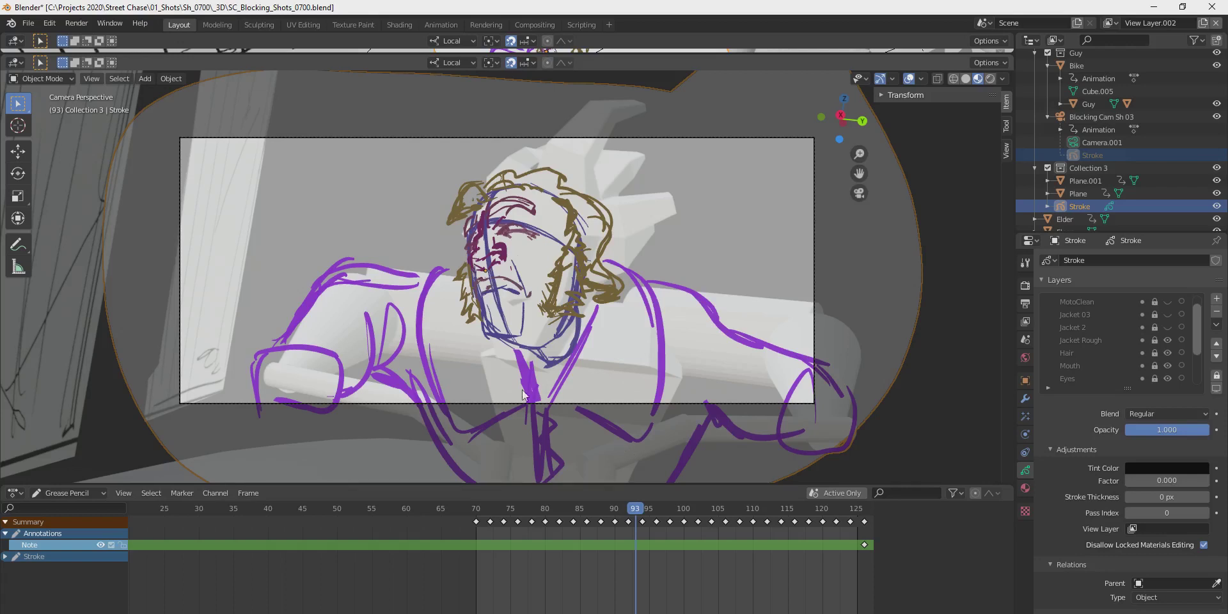
pyautogui.moveTo(637, 516)
pyautogui.mouseDown()
pyautogui.moveTo(605, 516)
pyautogui.moveTo(729, 516)
pyautogui.moveTo(667, 516)
pyautogui.mouseUp()
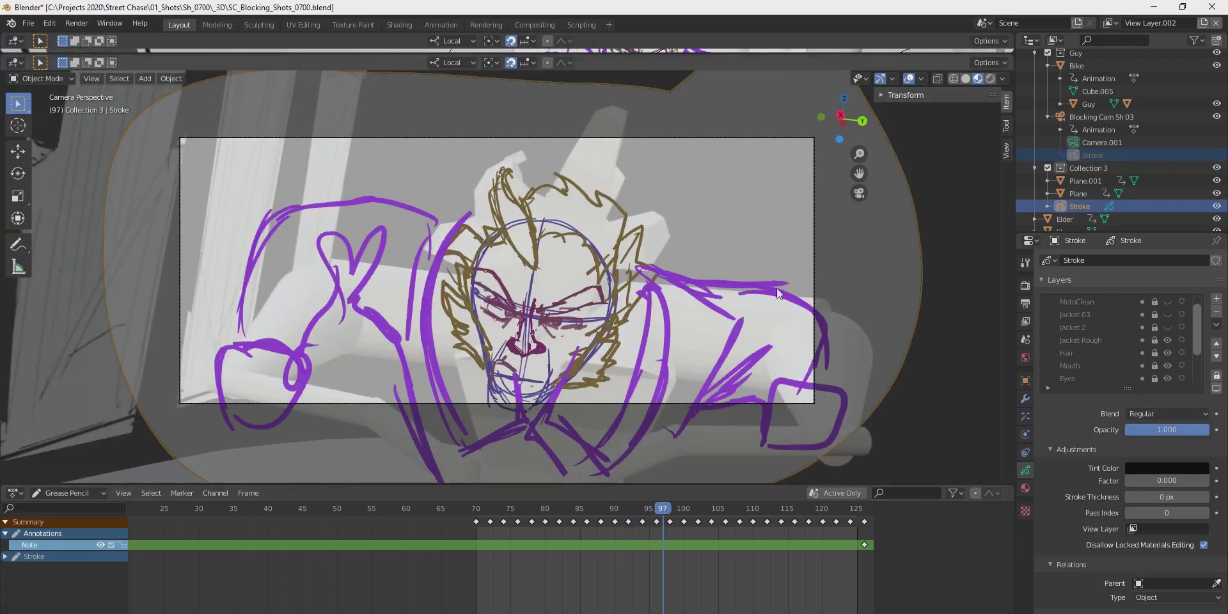
pyautogui.click(675, 511)
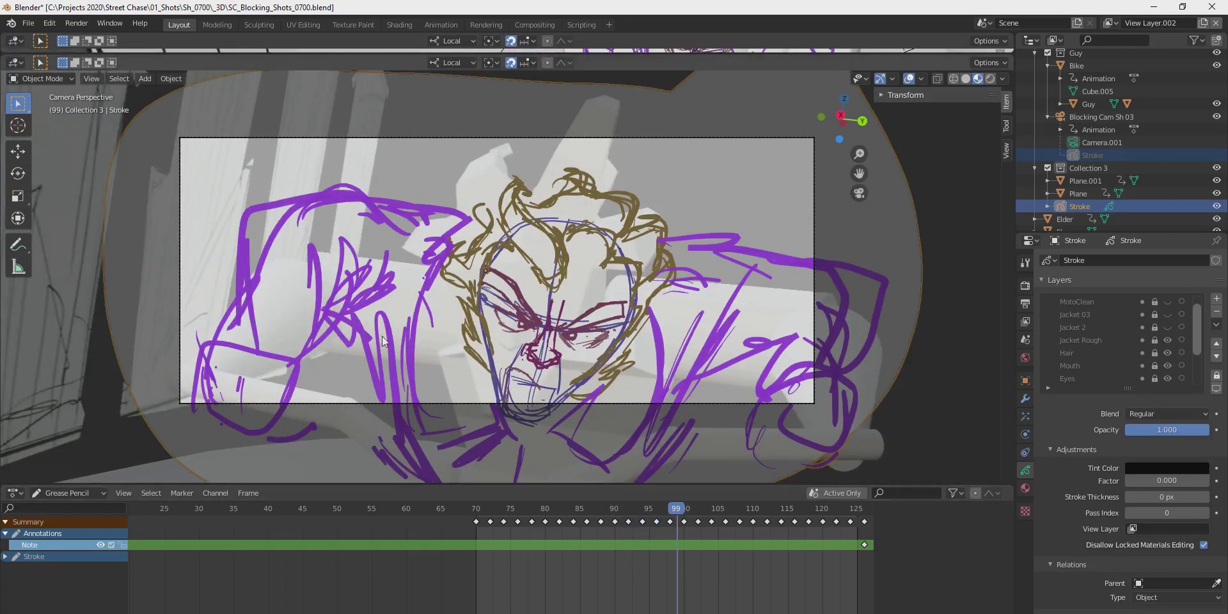
pyautogui.moveTo(685, 514); pyautogui.dragTo(663, 514)
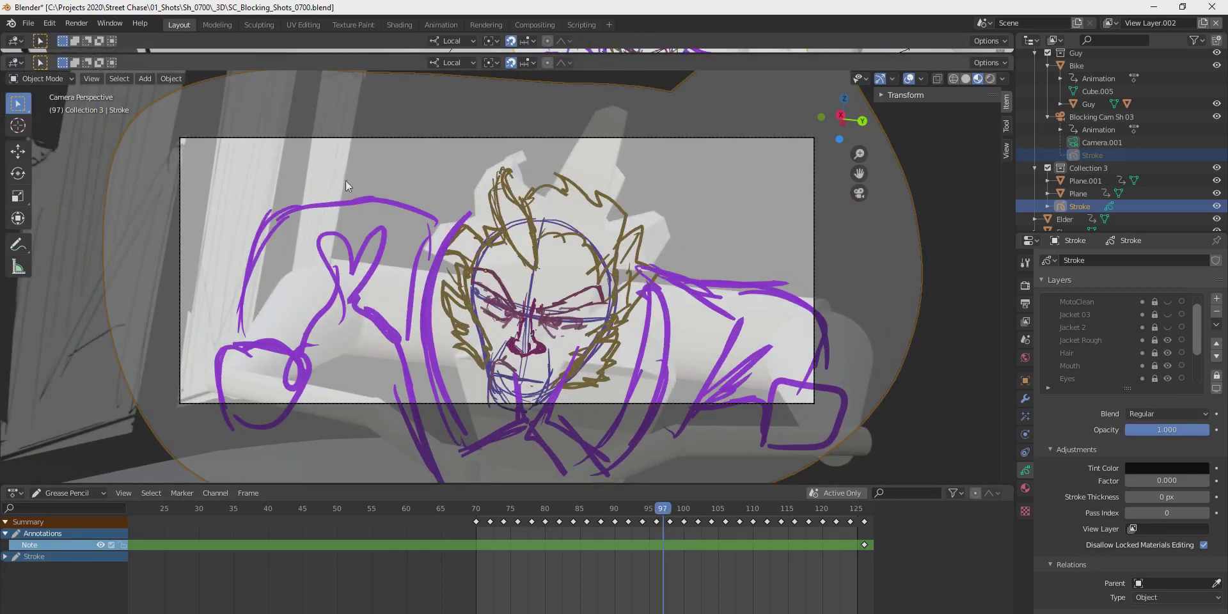
pyautogui.moveTo(662, 505); pyautogui.dragTo(690, 506)
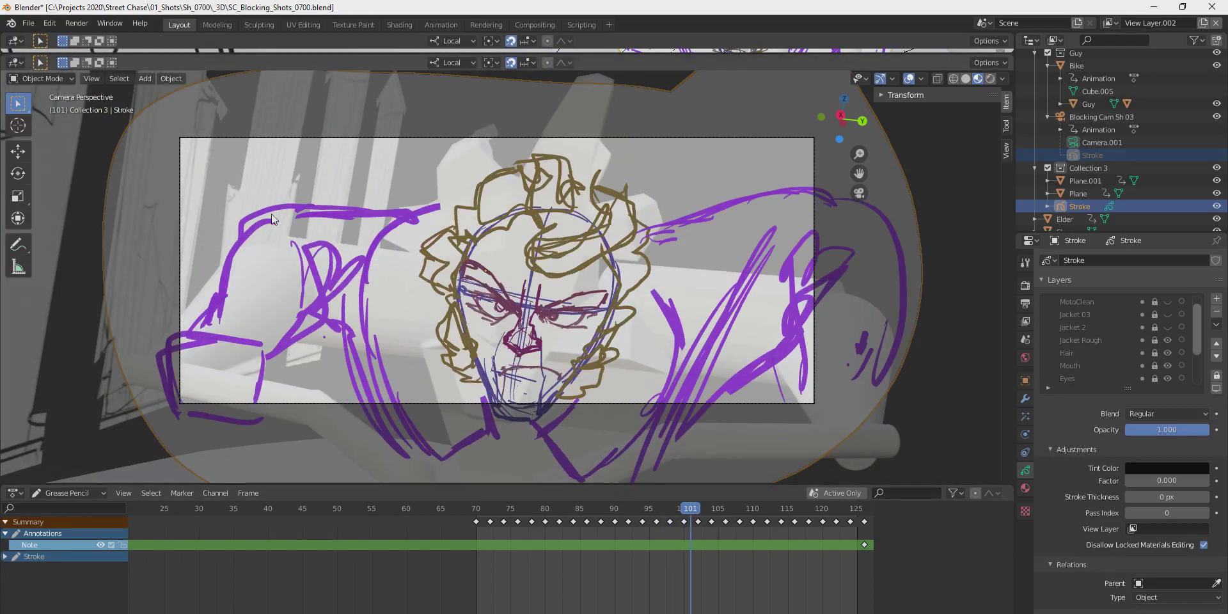
# Scrub the rough jacket drawings to frames 109 and 108, ending on frame 117.
pyautogui.moveTo(690, 512)
pyautogui.mouseDown()
pyautogui.moveTo(563, 525)
pyautogui.moveTo(743, 521)
pyautogui.moveTo(497, 520)
pyautogui.moveTo(746, 536)
pyautogui.mouseUp()
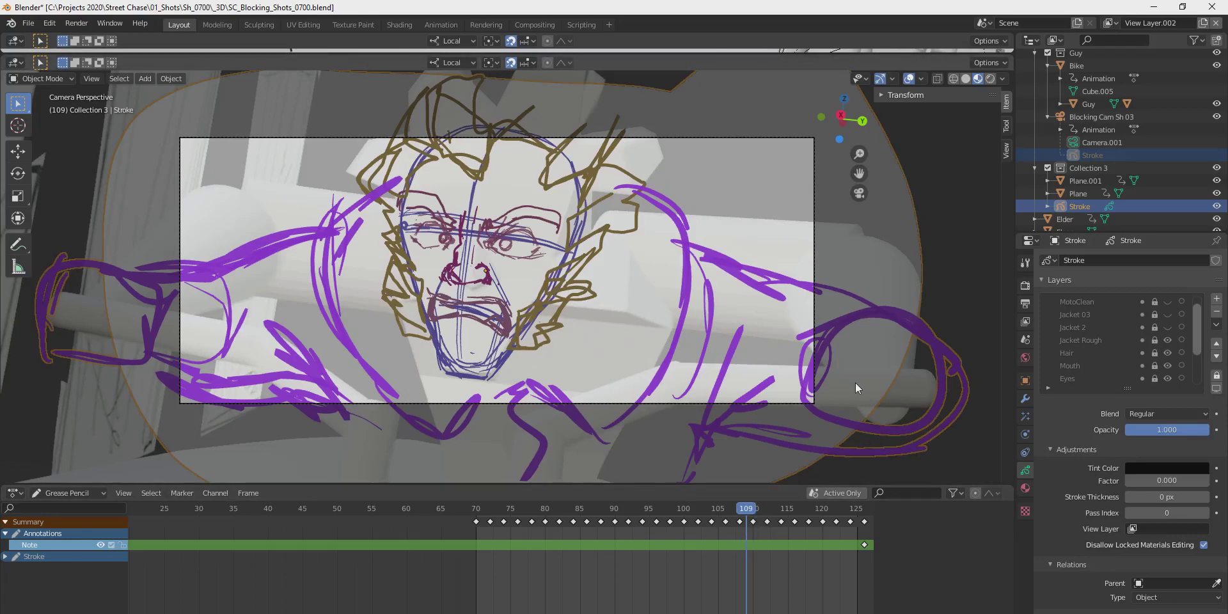
pyautogui.moveTo(754, 535)
pyautogui.mouseDown()
pyautogui.moveTo(567, 539)
pyautogui.moveTo(727, 554)
pyautogui.moveTo(687, 532)
pyautogui.moveTo(544, 541)
pyautogui.moveTo(742, 552)
pyautogui.mouseUp()
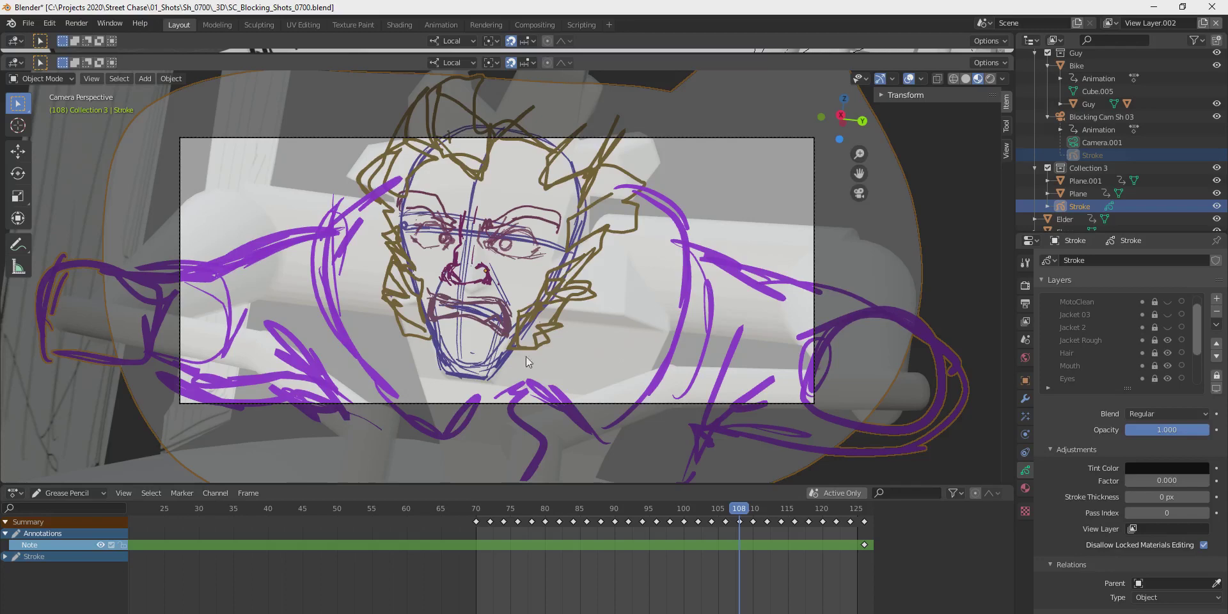
pyautogui.moveTo(740, 515)
pyautogui.mouseDown()
pyautogui.moveTo(559, 513)
pyautogui.moveTo(823, 514)
pyautogui.mouseUp()
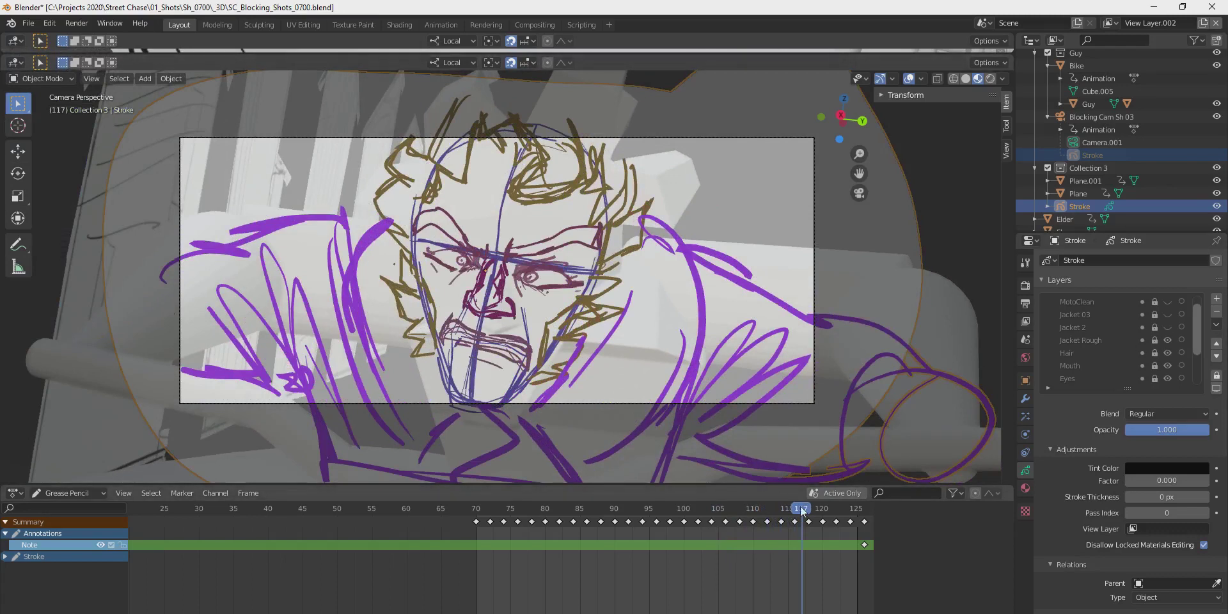
# Review the rough jacket drawings on frames 86 and 93, ending on frame 91.
pyautogui.click(656, 510)
pyautogui.click(587, 510)
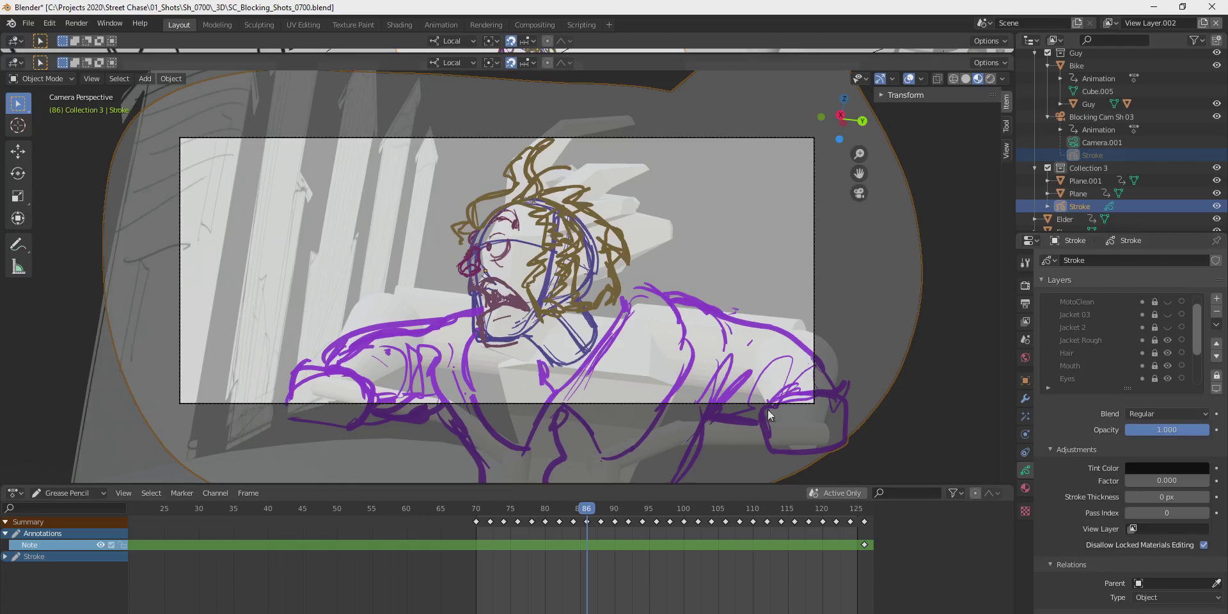
pyautogui.moveTo(586, 510)
pyautogui.mouseDown()
pyautogui.moveTo(686, 516)
pyautogui.moveTo(563, 520)
pyautogui.moveTo(640, 517)
pyautogui.mouseUp()
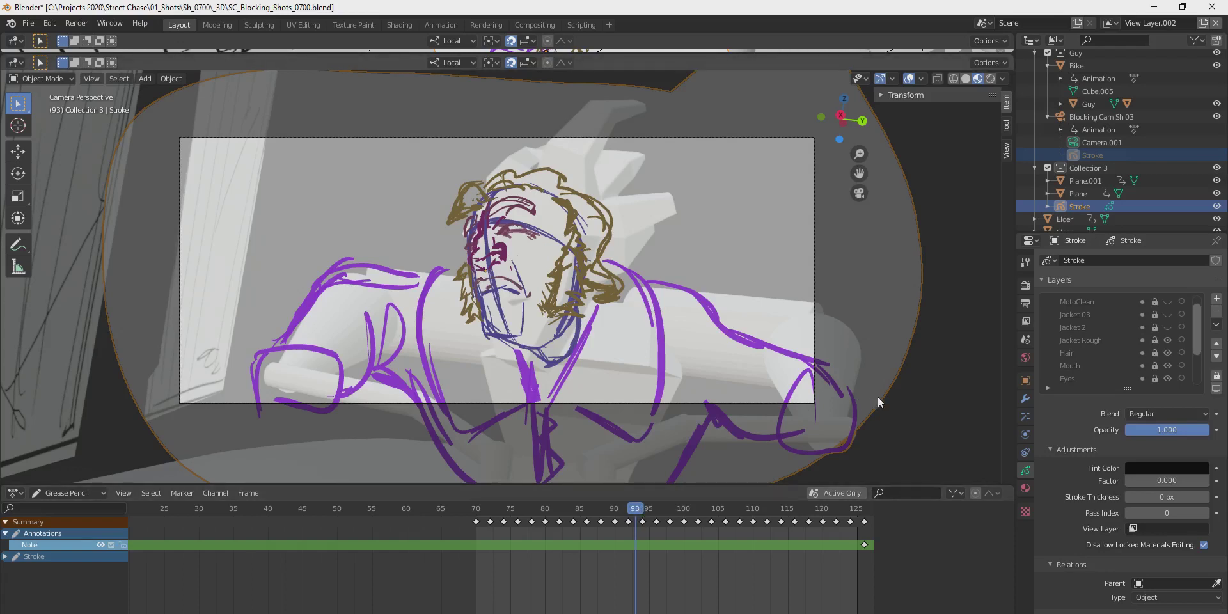
pyautogui.moveTo(644, 515)
pyautogui.mouseDown()
pyautogui.moveTo(669, 517)
pyautogui.moveTo(624, 523)
pyautogui.mouseUp()
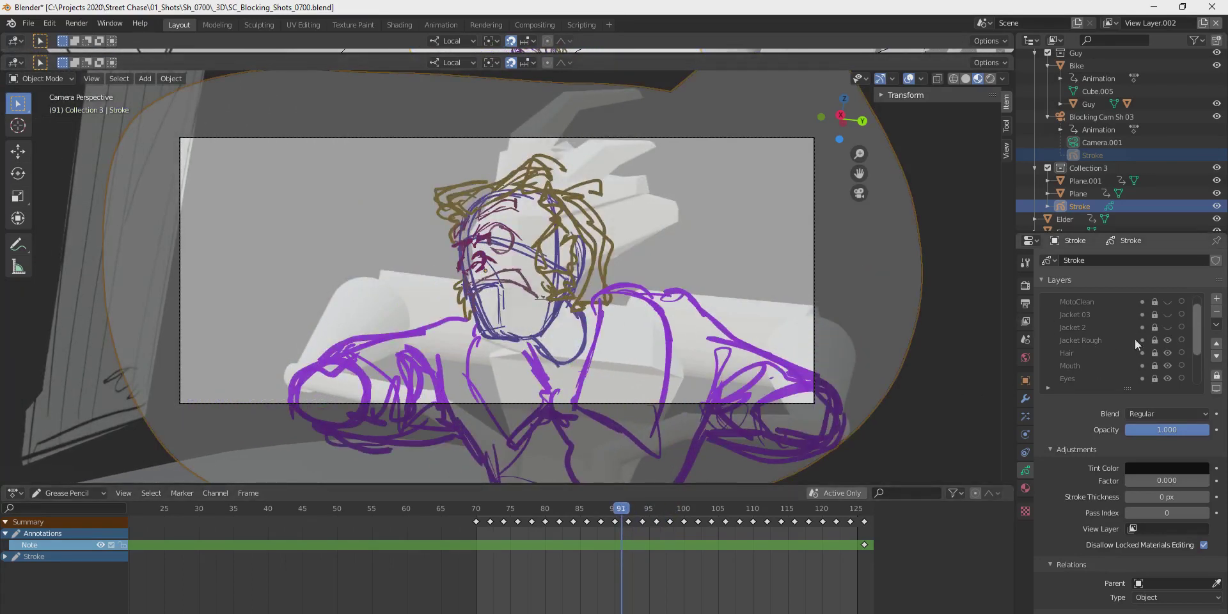
# Show the Jacket 2 layer in place of Jacket Rough and scrub its drawings from frame 91 to frame 98.
pyautogui.click(1167, 328)
pyautogui.click(1169, 339)
pyautogui.moveTo(627, 515)
pyautogui.mouseDown()
pyautogui.moveTo(493, 518)
pyautogui.moveTo(671, 522)
pyautogui.mouseUp()
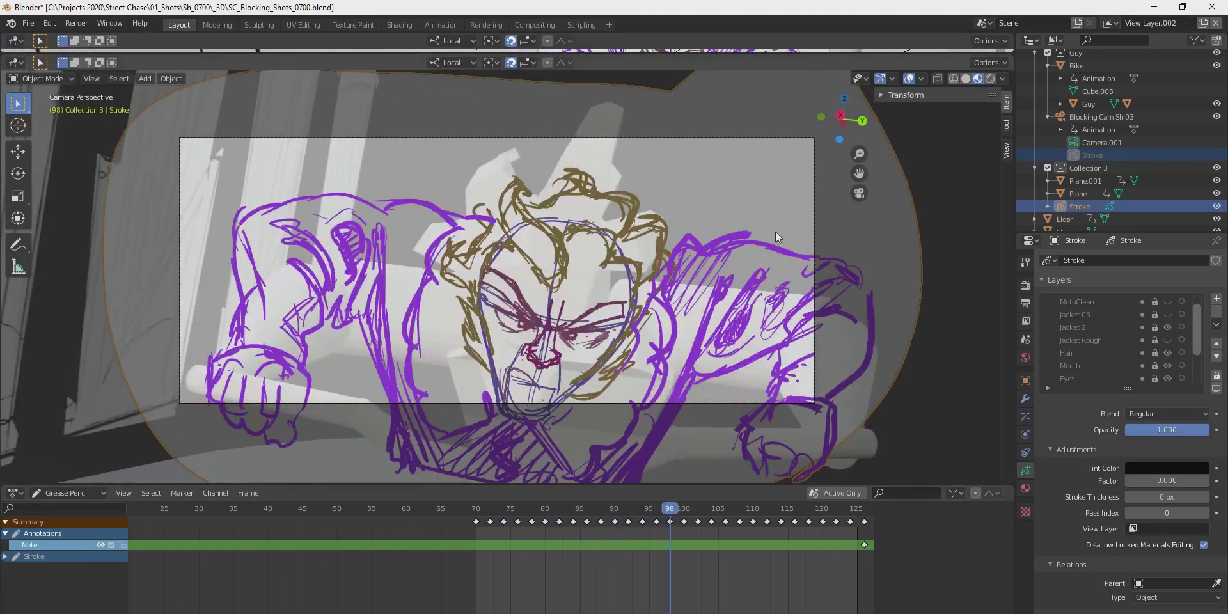
# Show the Jacket 03 layer in place of Jacket 2 and scrub its drawings, ending on frame 84.
pyautogui.click(1167, 327)
pyautogui.click(1168, 315)
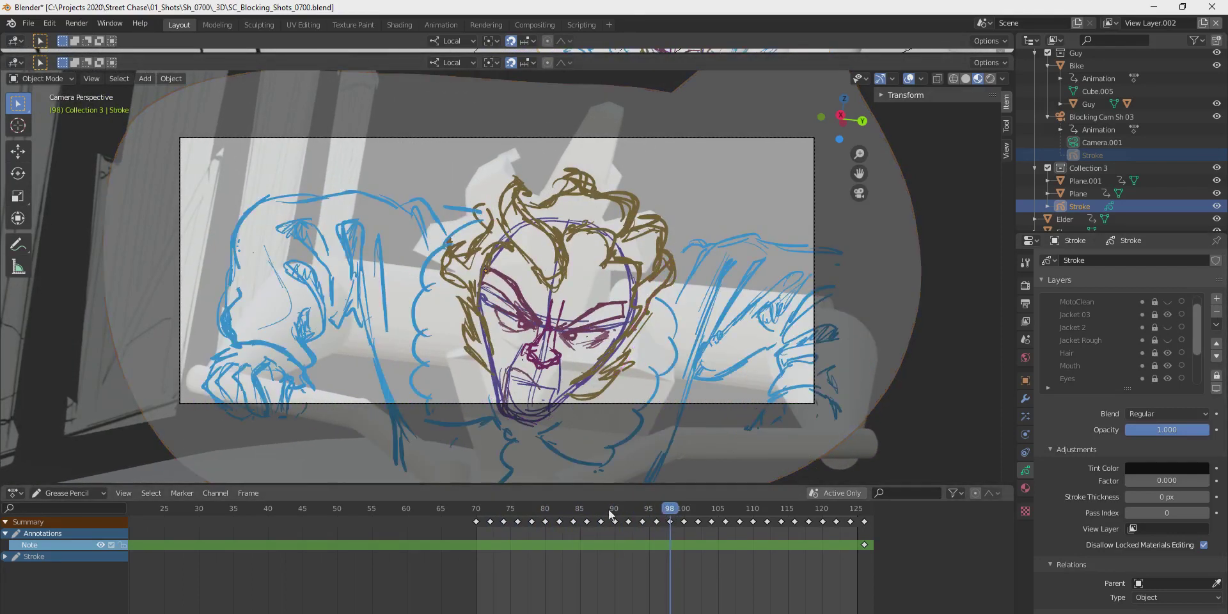
pyautogui.moveTo(610, 513)
pyautogui.mouseDown()
pyautogui.moveTo(480, 516)
pyautogui.moveTo(818, 524)
pyautogui.moveTo(398, 525)
pyautogui.moveTo(542, 530)
pyautogui.moveTo(646, 515)
pyautogui.mouseUp()
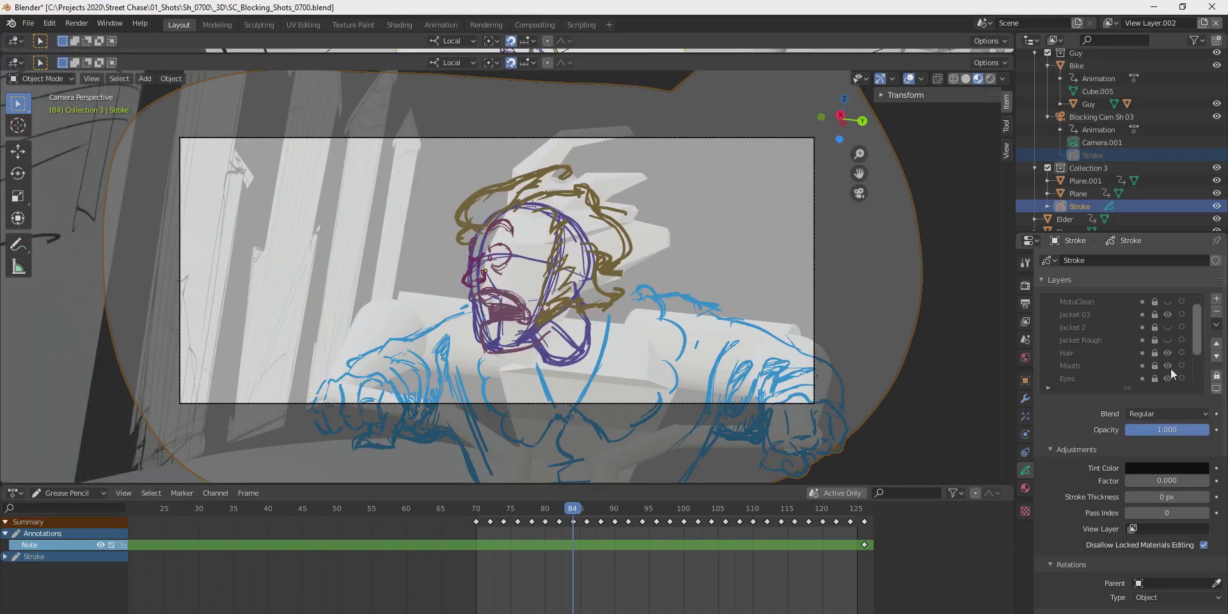
# Show the MotoClean layer and hide the rough layers from Hair down to Head Rough.
pyautogui.click(1168, 302)
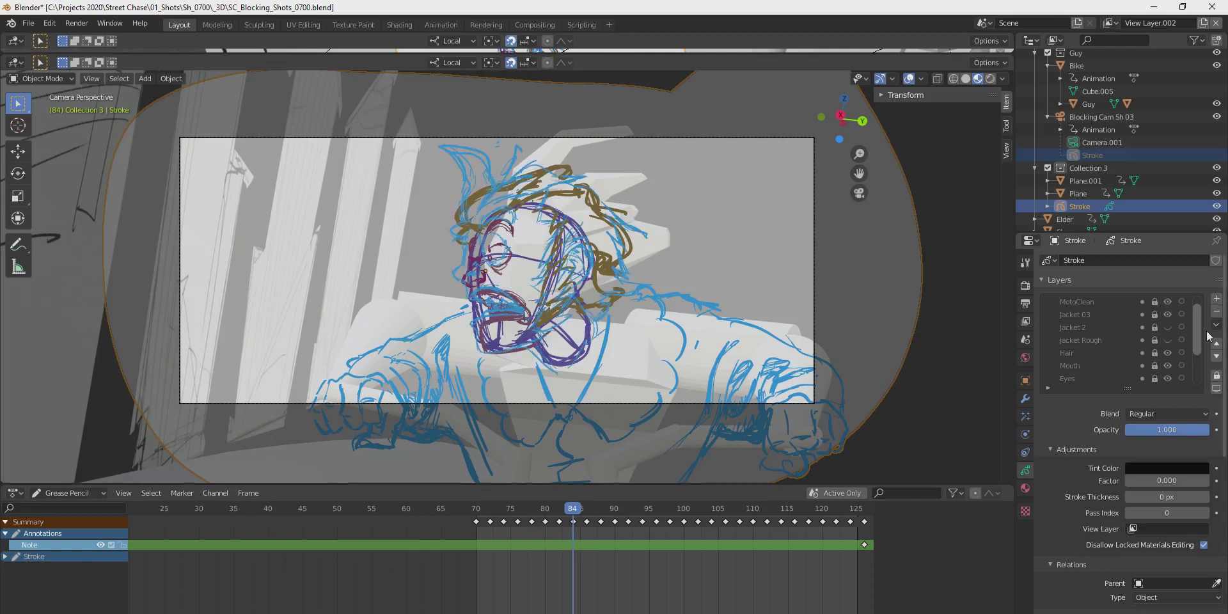
pyautogui.scroll(-1, 1194, 330)
pyautogui.moveTo(1168, 340); pyautogui.dragTo(1167, 367)
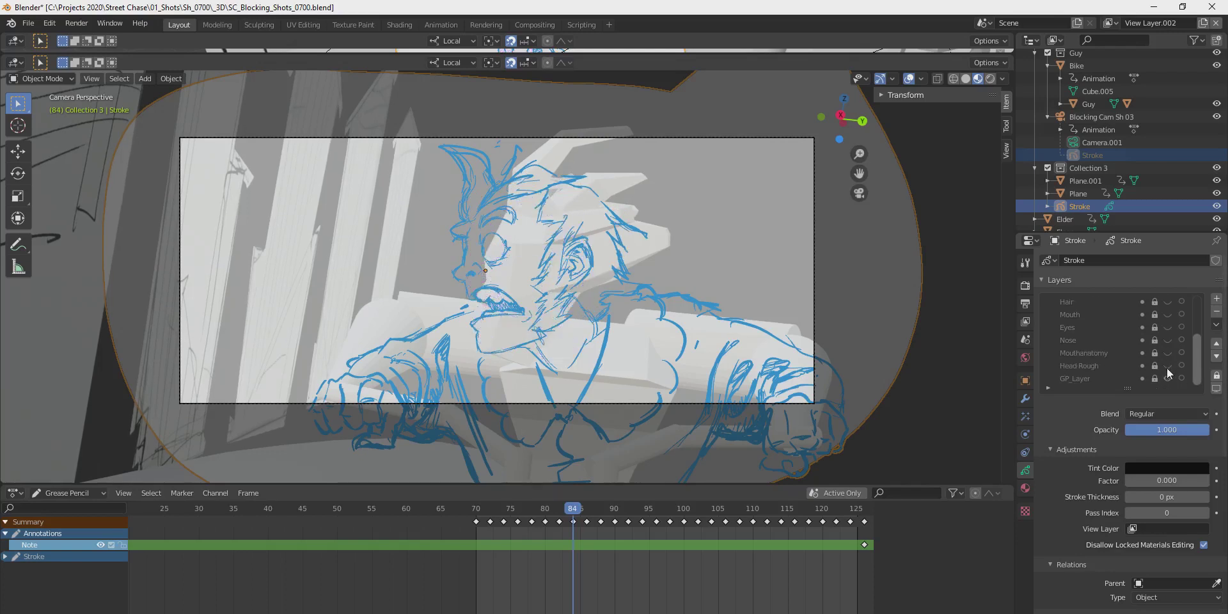
# Scrub the clean blue drawings to frame 100, play the animation from frame 69, and stop on frame 103.
pyautogui.moveTo(571, 510)
pyautogui.mouseDown()
pyautogui.moveTo(493, 510)
pyautogui.moveTo(683, 512)
pyautogui.mouseUp()
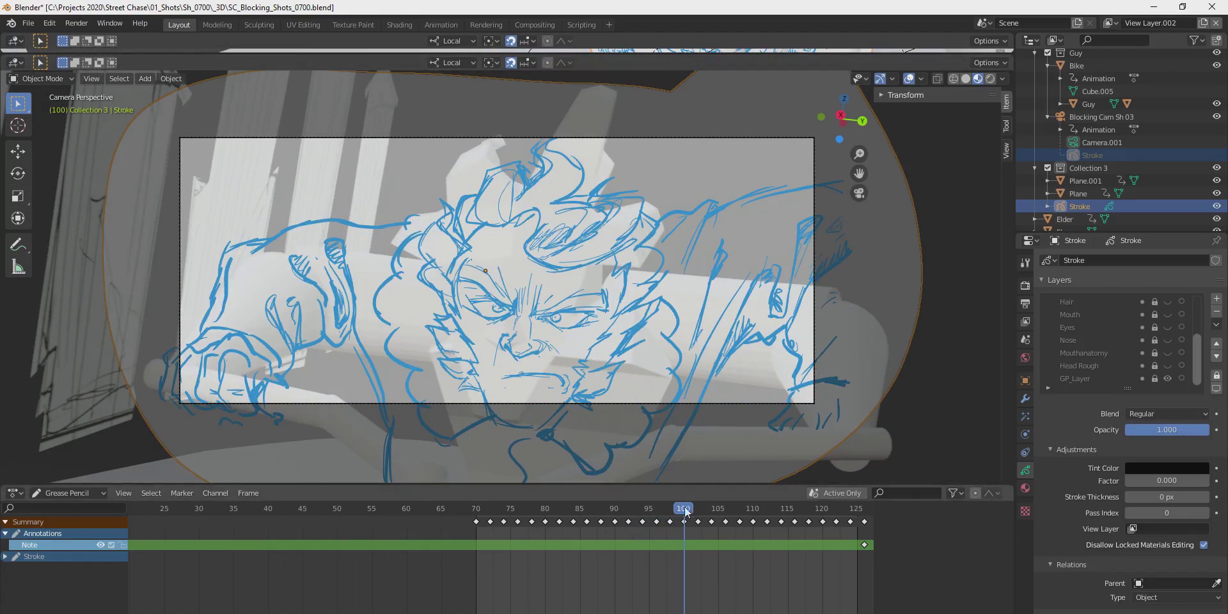
pyautogui.moveTo(686, 512)
pyautogui.mouseDown()
pyautogui.moveTo(466, 520)
pyautogui.moveTo(777, 532)
pyautogui.moveTo(471, 539)
pyautogui.mouseUp()
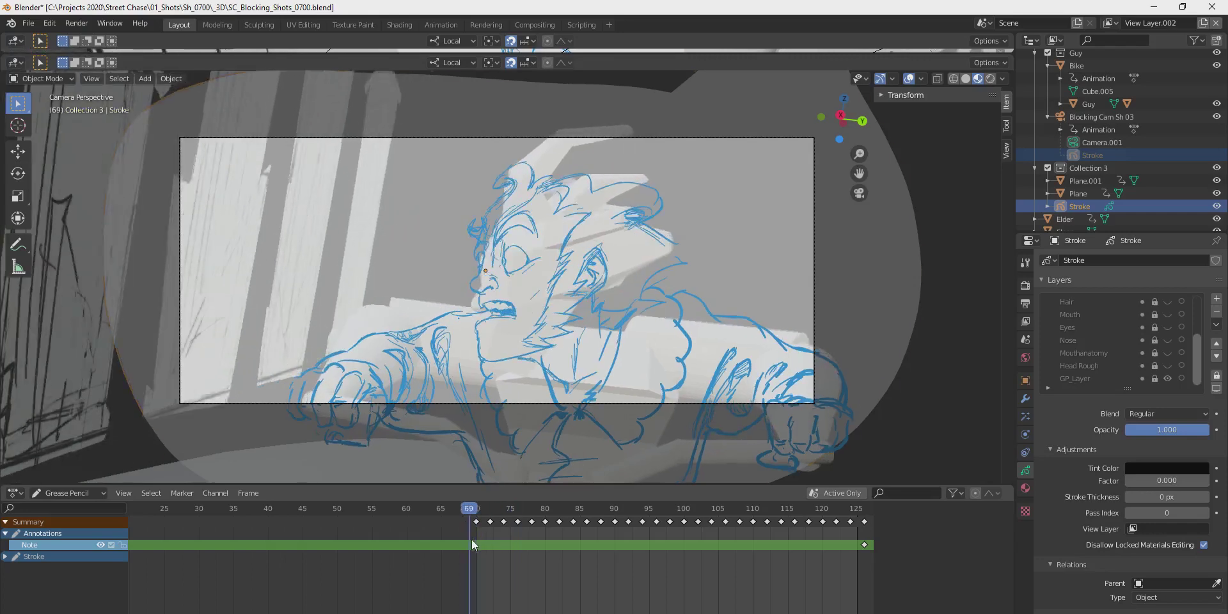
pyautogui.press('space')
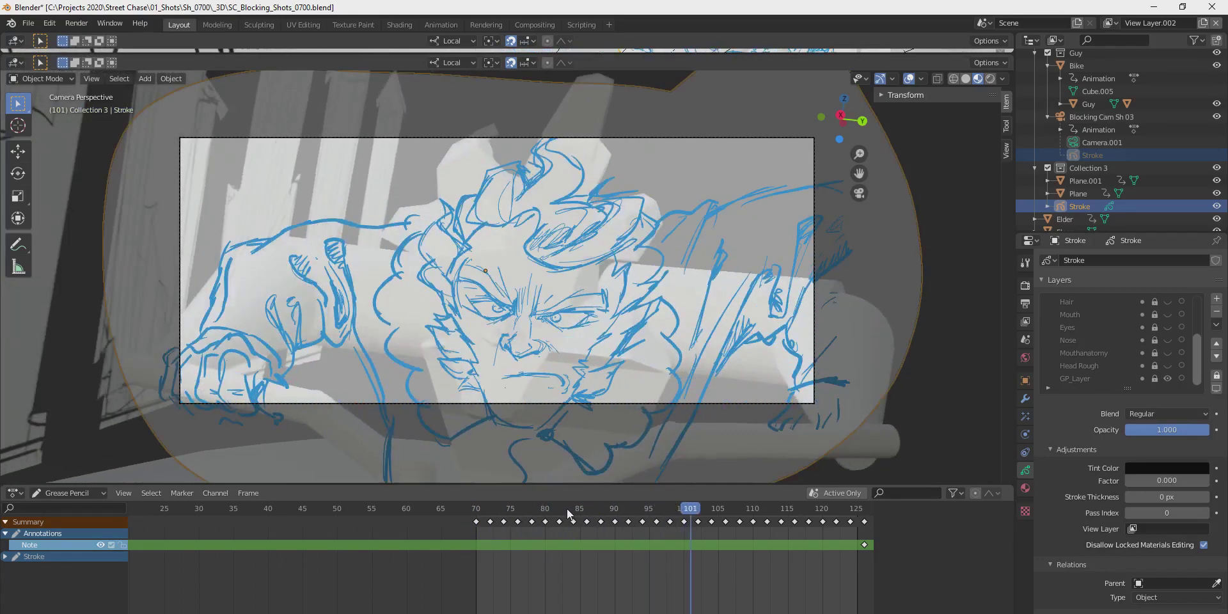
pyautogui.press('space')
pyautogui.moveTo(689, 517)
pyautogui.mouseDown()
pyautogui.moveTo(473, 525)
pyautogui.moveTo(705, 526)
pyautogui.mouseUp()
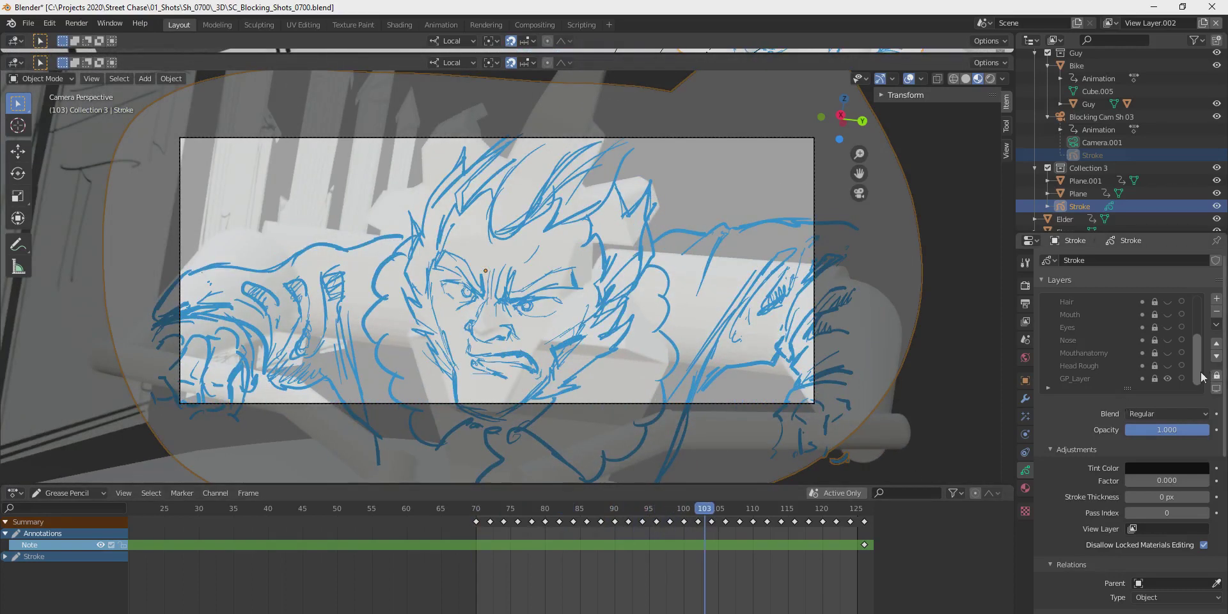
# Show the MotoFinal layer and scrub its black line drawings from frame 103 to frame 84.
pyautogui.moveTo(1199, 367); pyautogui.dragTo(1198, 316)
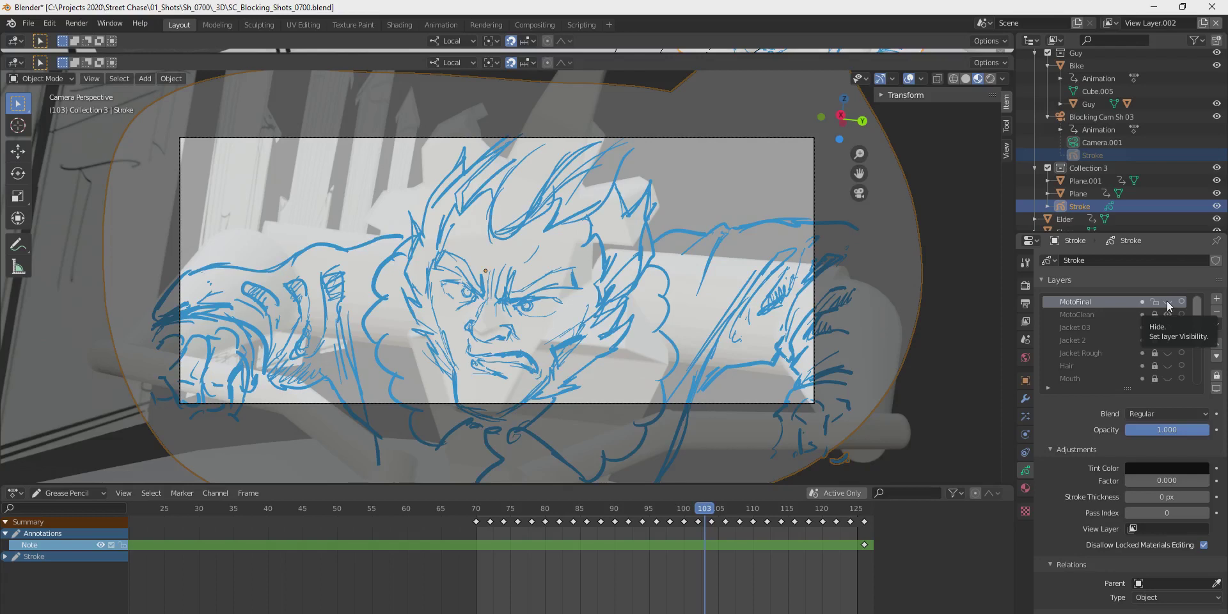
pyautogui.click(1168, 301)
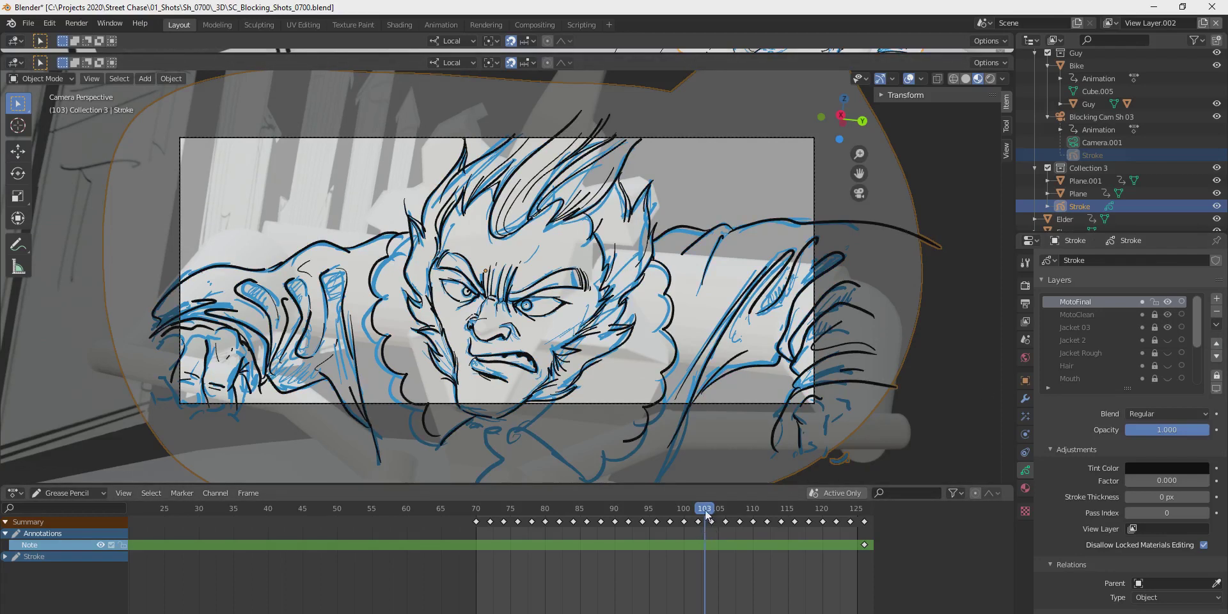
pyautogui.moveTo(705, 510)
pyautogui.mouseDown()
pyautogui.moveTo(451, 532)
pyautogui.moveTo(575, 531)
pyautogui.mouseUp()
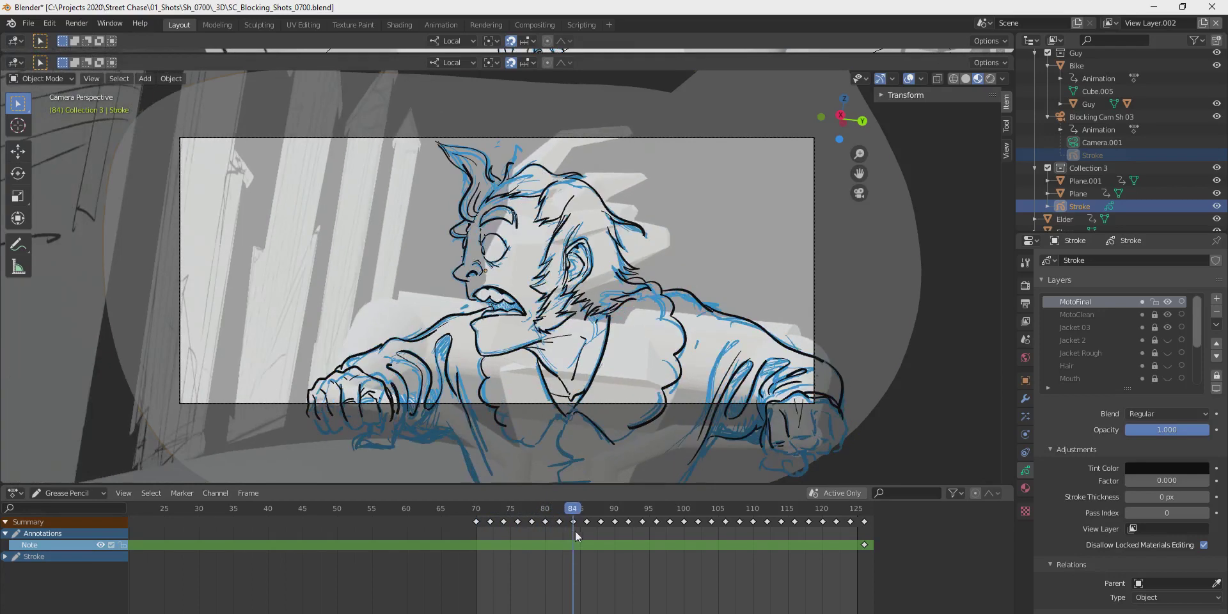
# Step through the final line drawings from frame 84 to frame 88 and continue to frame 91.
pyautogui.press('Right')
pyautogui.press('Right')
pyautogui.press('Right')
pyautogui.press('Right')
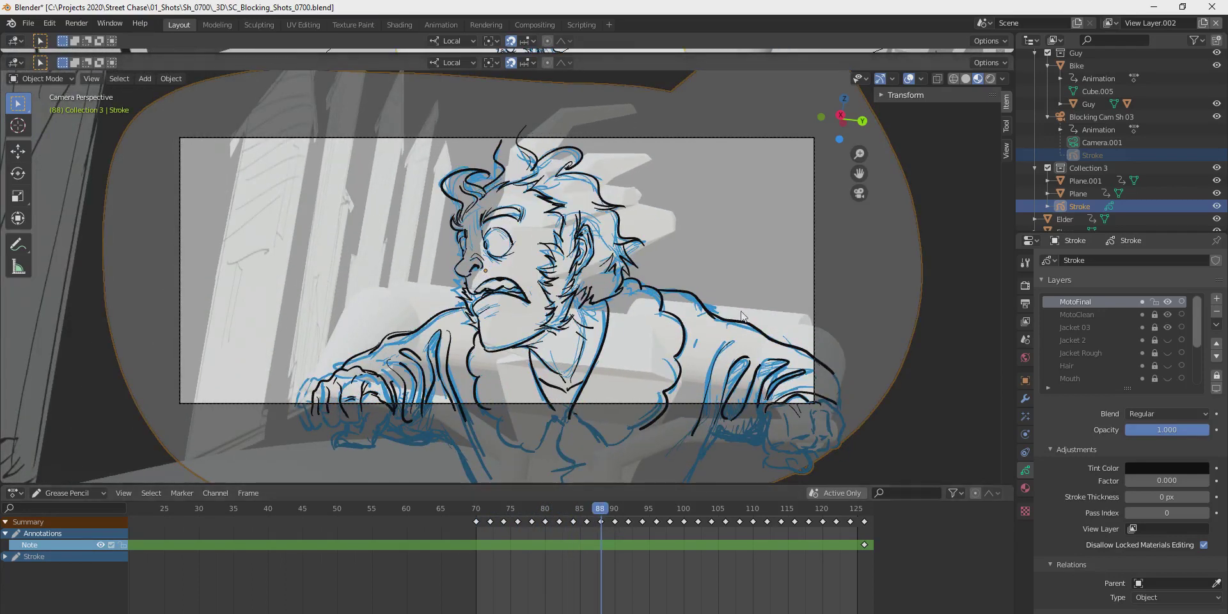
pyautogui.moveTo(598, 506)
pyautogui.mouseDown()
pyautogui.moveTo(517, 509)
pyautogui.moveTo(619, 524)
pyautogui.mouseUp()
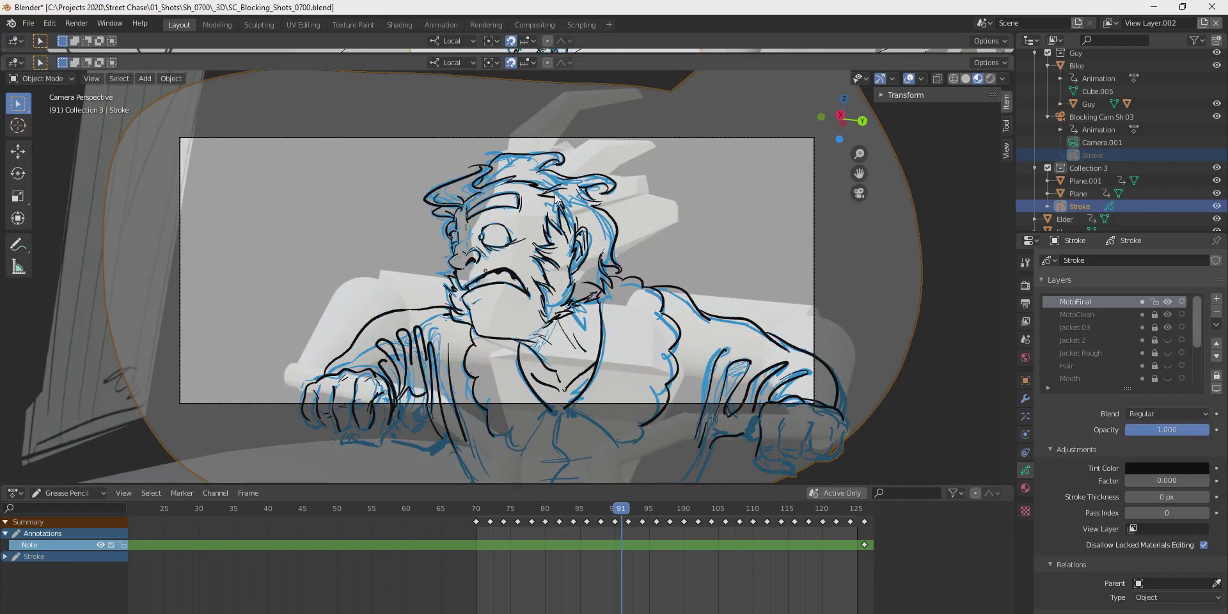
# Switch the Stroke object to Draw mode and look over the Draw Ink brush options.
pyautogui.click(67, 78)
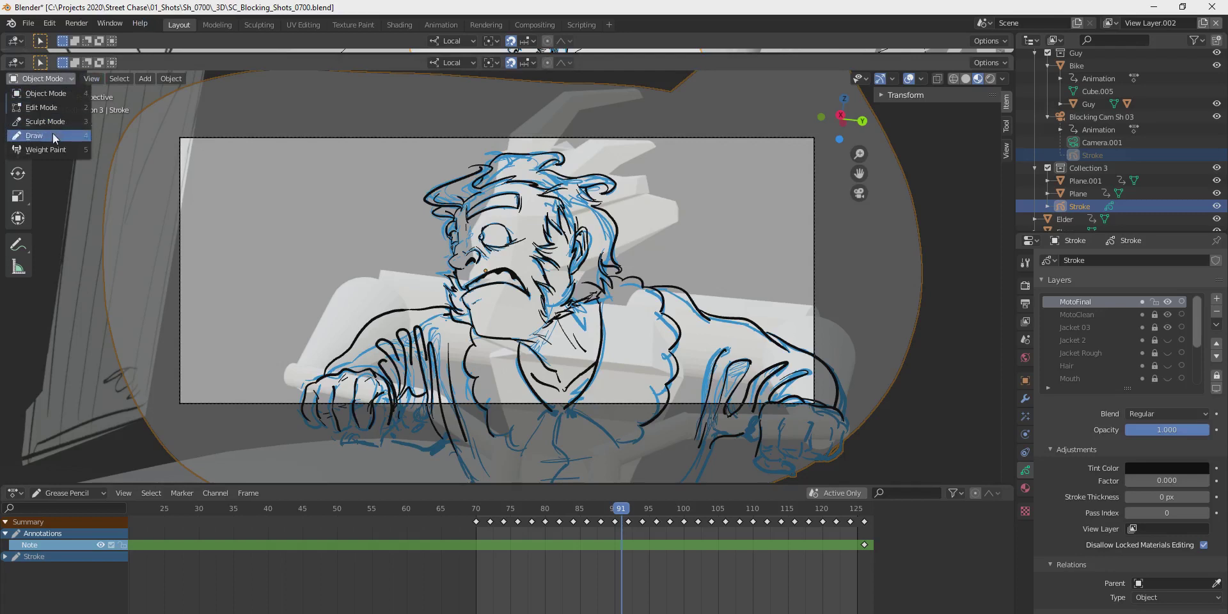
pyautogui.click(53, 135)
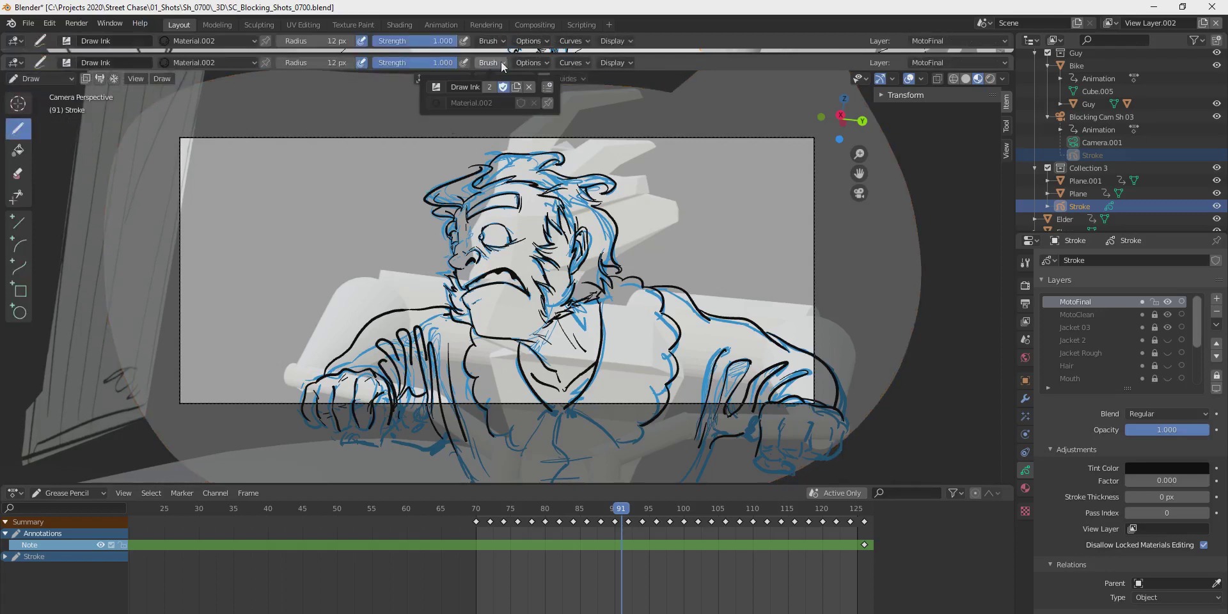
pyautogui.click(528, 63)
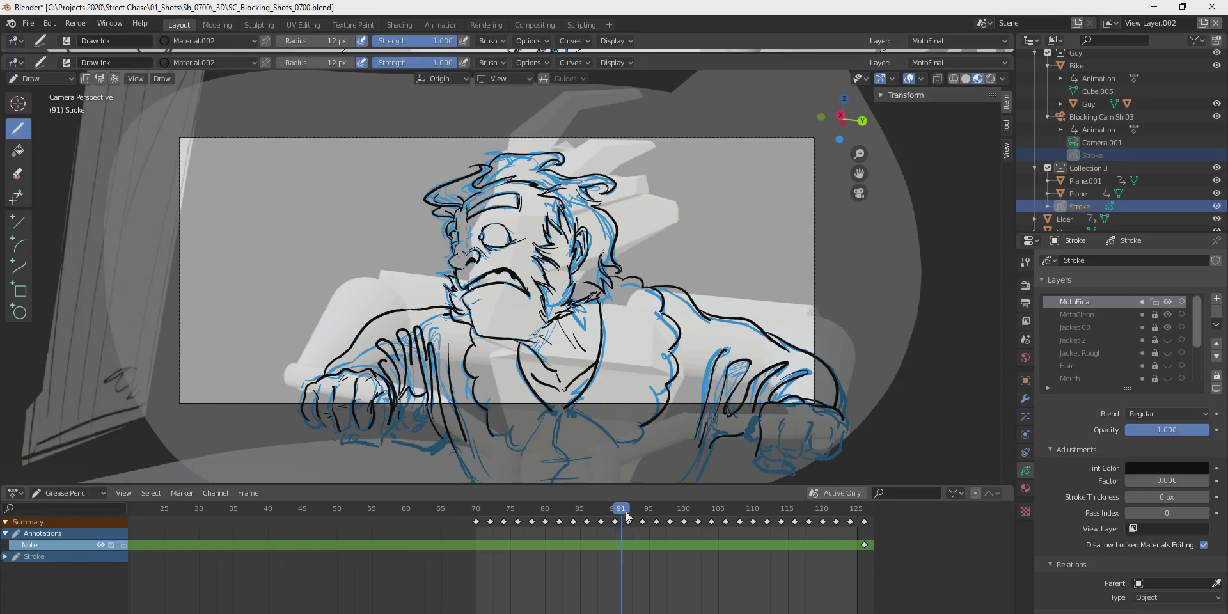
# Hide the MotoClean and Jacket 03 layers and play the MotoFinal line art from frame 73, stopping on frame 101.
pyautogui.moveTo(622, 512)
pyautogui.mouseDown()
pyautogui.moveTo(587, 511)
pyautogui.moveTo(740, 527)
pyautogui.moveTo(541, 551)
pyautogui.moveTo(593, 544)
pyautogui.moveTo(533, 520)
pyautogui.moveTo(662, 527)
pyautogui.moveTo(590, 535)
pyautogui.moveTo(826, 535)
pyautogui.moveTo(474, 535)
pyautogui.moveTo(815, 527)
pyautogui.moveTo(507, 548)
pyautogui.moveTo(716, 539)
pyautogui.moveTo(674, 517)
pyautogui.moveTo(510, 522)
pyautogui.moveTo(739, 513)
pyautogui.moveTo(489, 533)
pyautogui.mouseUp()
pyautogui.click(1167, 327)
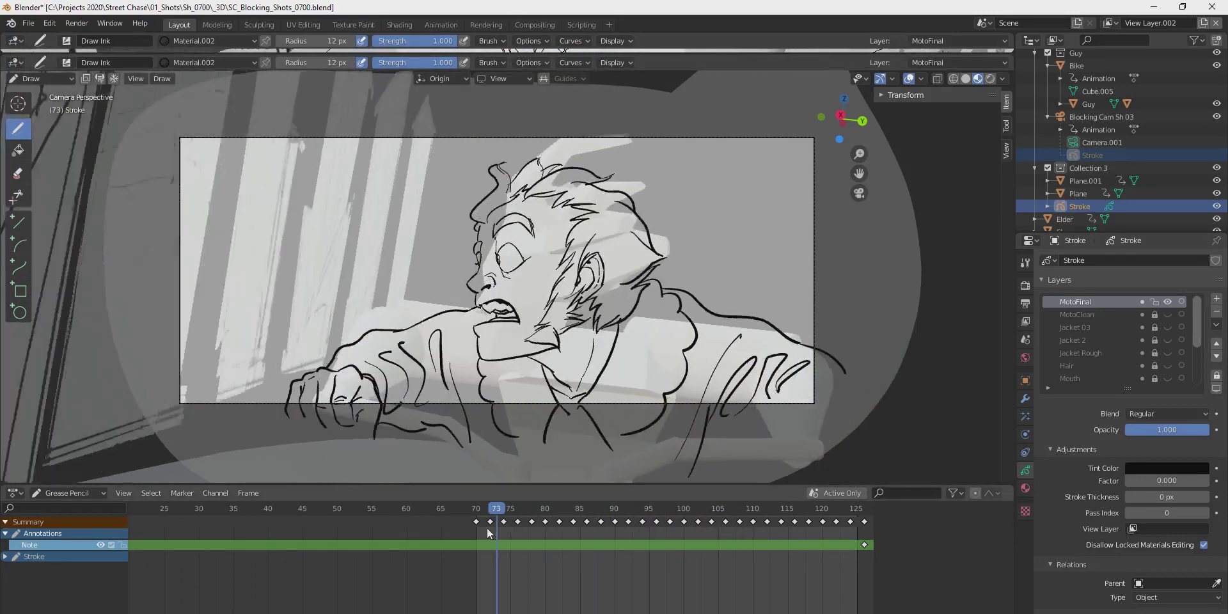
pyautogui.press('space')
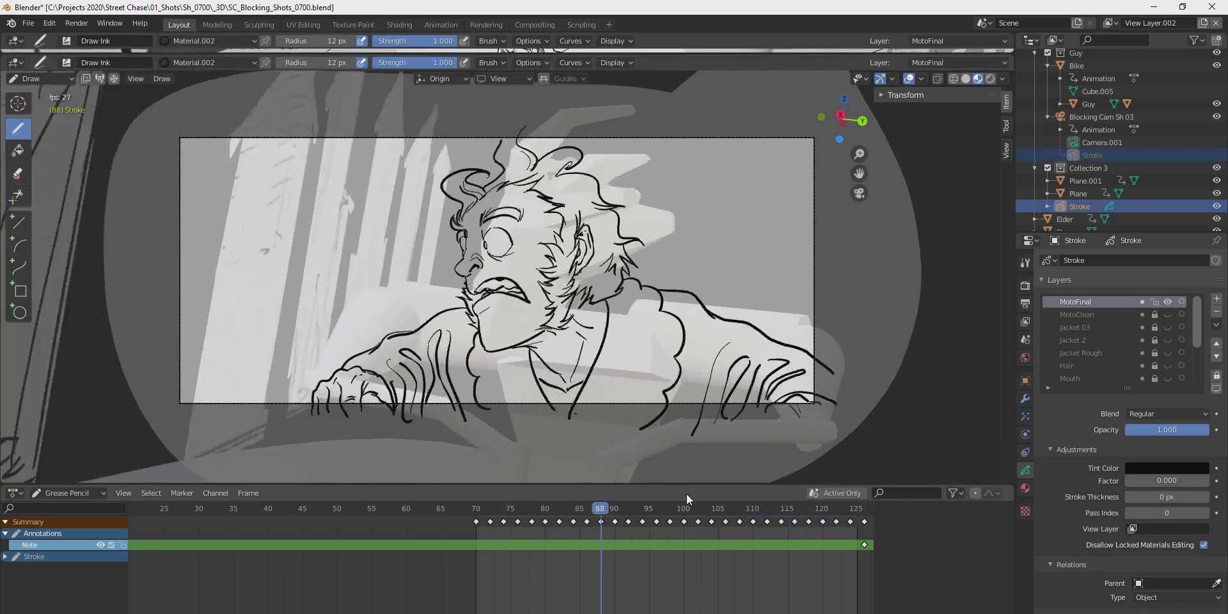
pyautogui.press('space')
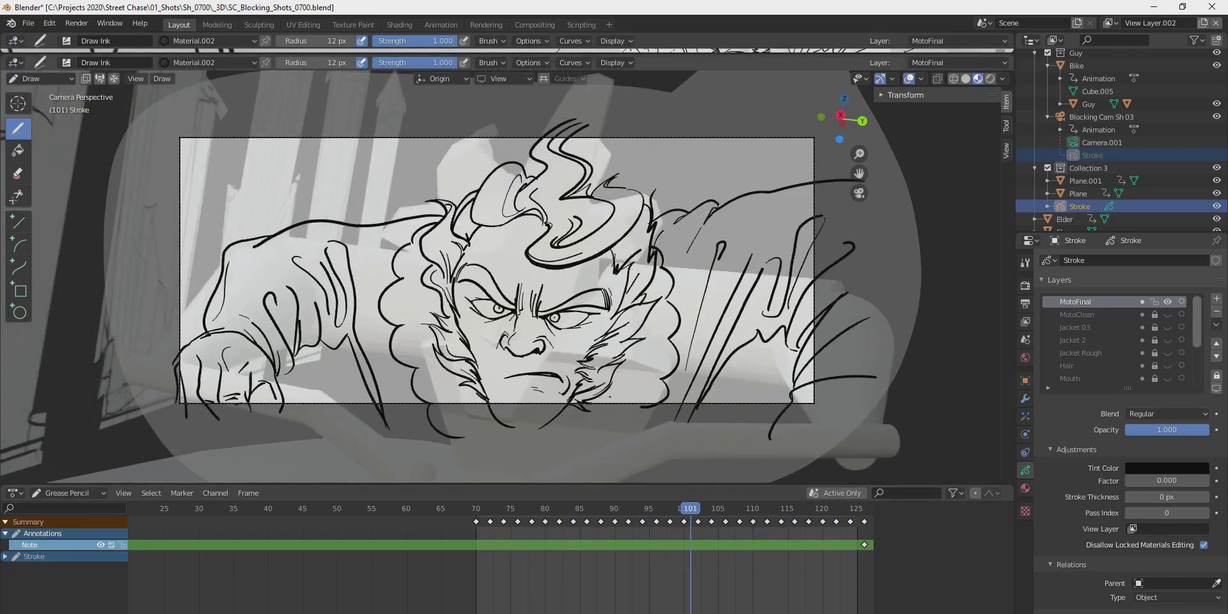
# Scrub the MotoFinal line art back from frame 101 and repeatedly between frames 73 and 90, stopping on frame 83.
pyautogui.moveTo(689, 508)
pyautogui.mouseDown()
pyautogui.moveTo(469, 536)
pyautogui.moveTo(814, 546)
pyautogui.moveTo(497, 559)
pyautogui.moveTo(574, 555)
pyautogui.moveTo(563, 524)
pyautogui.moveTo(493, 524)
pyautogui.moveTo(588, 527)
pyautogui.mouseUp()
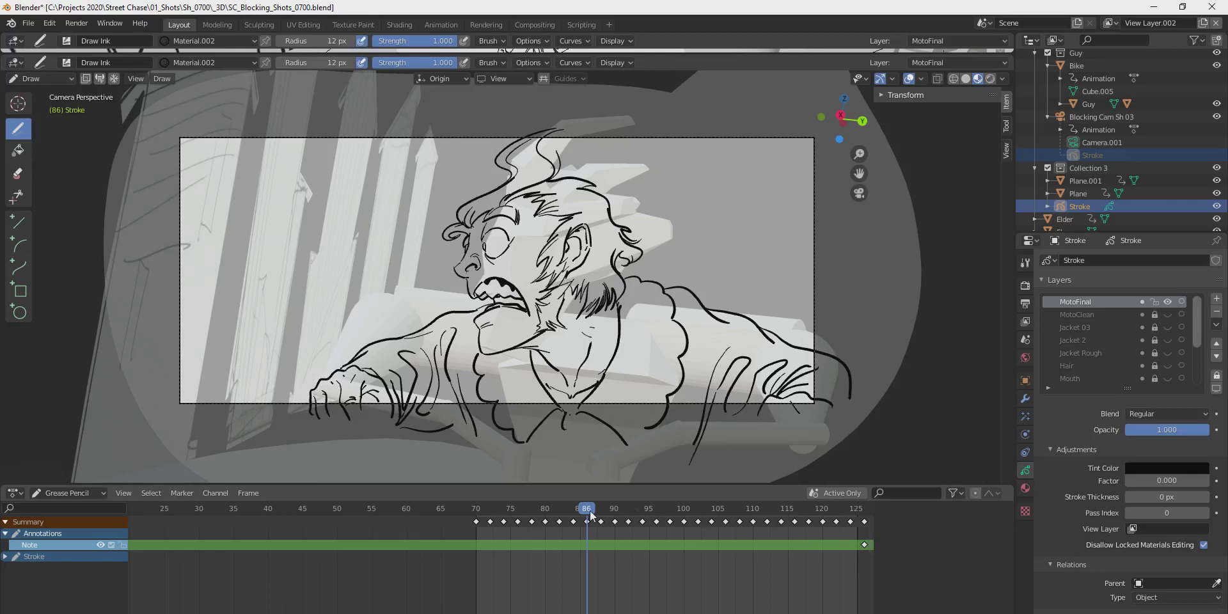
pyautogui.moveTo(592, 515)
pyautogui.mouseDown()
pyautogui.moveTo(517, 524)
pyautogui.moveTo(615, 527)
pyautogui.mouseUp()
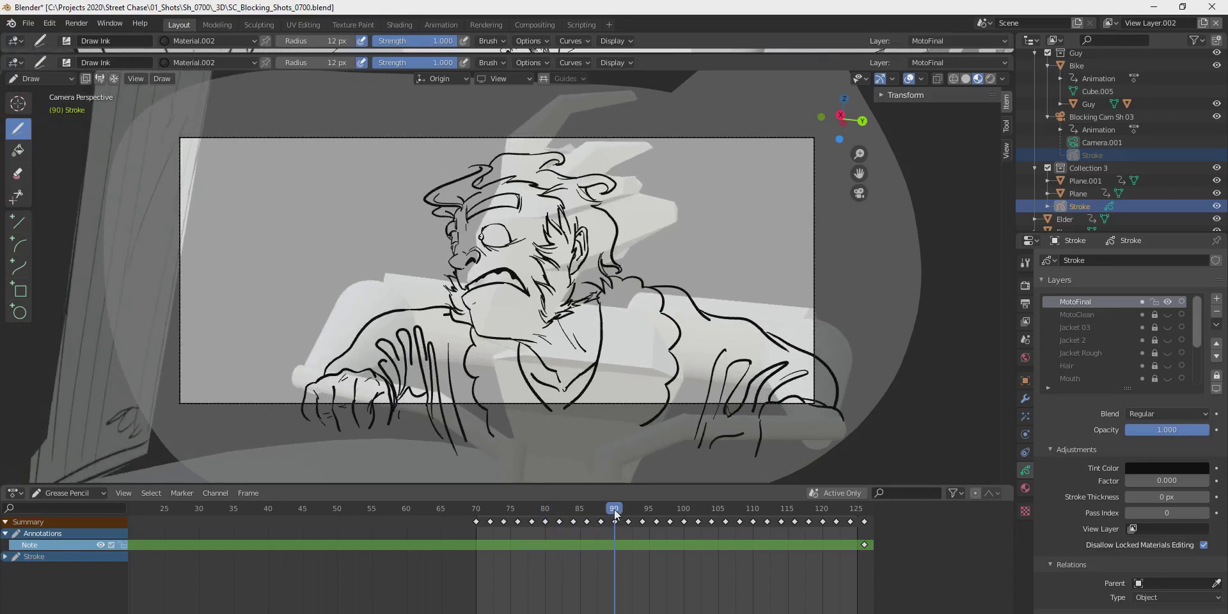
pyautogui.moveTo(616, 514)
pyautogui.mouseDown()
pyautogui.moveTo(792, 524)
pyautogui.moveTo(496, 538)
pyautogui.mouseUp()
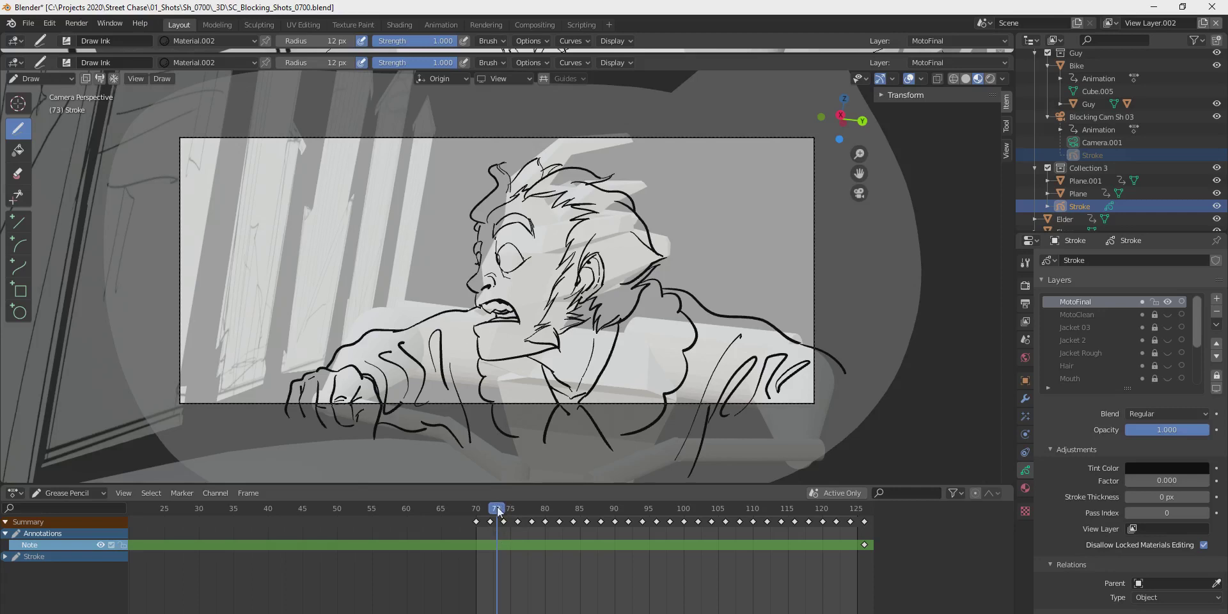
pyautogui.moveTo(504, 514); pyautogui.dragTo(616, 521)
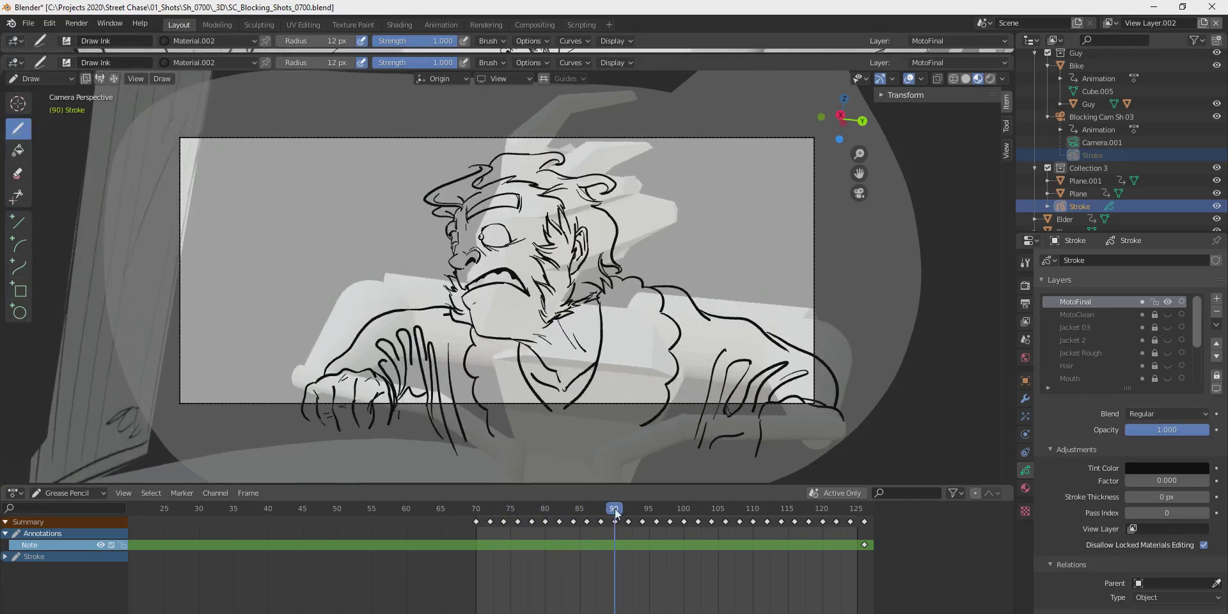
pyautogui.moveTo(616, 512)
pyautogui.mouseDown()
pyautogui.moveTo(488, 520)
pyautogui.moveTo(801, 531)
pyautogui.moveTo(496, 537)
pyautogui.mouseUp()
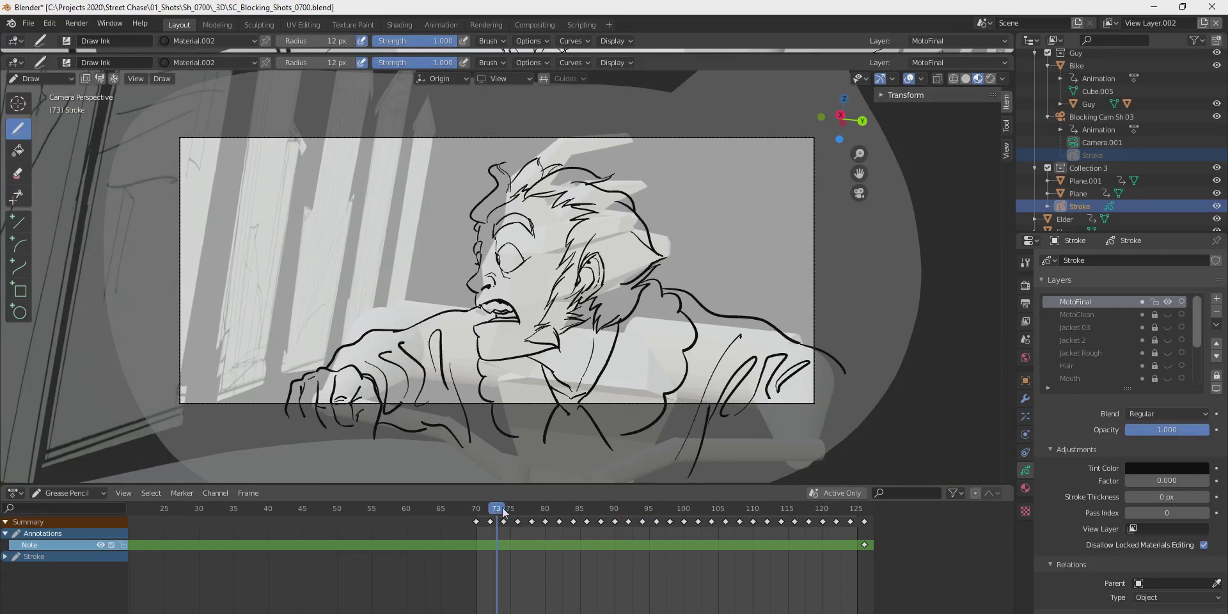
pyautogui.moveTo(503, 512); pyautogui.dragTo(570, 516)
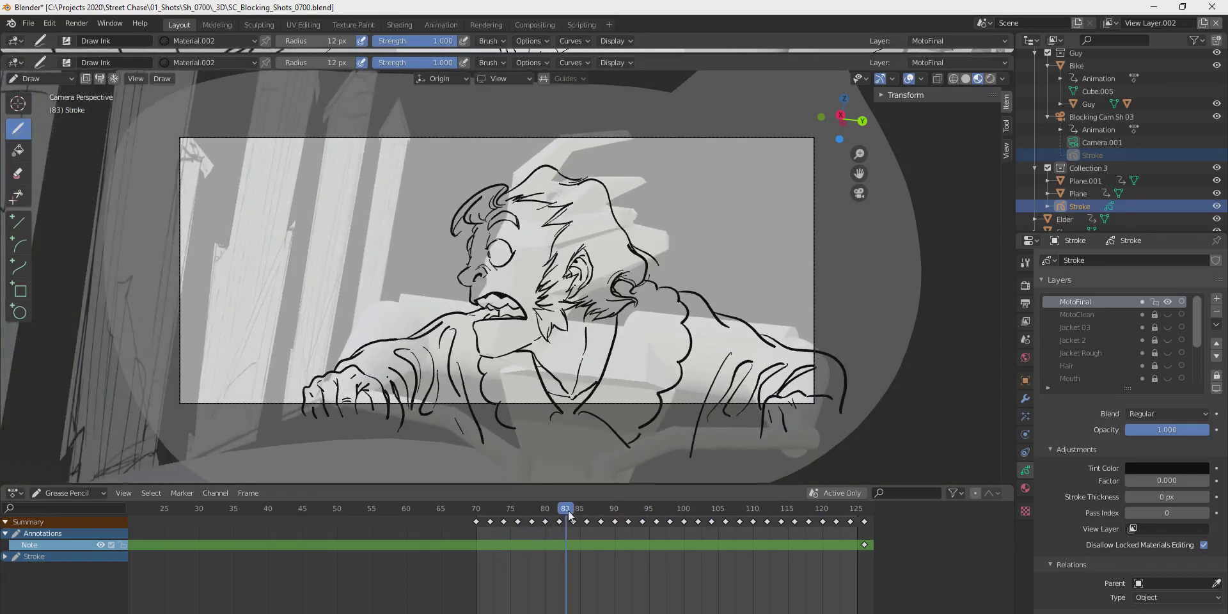
pyautogui.moveTo(587, 519)
pyautogui.mouseDown()
pyautogui.moveTo(795, 523)
pyautogui.moveTo(474, 535)
pyautogui.moveTo(552, 511)
pyautogui.moveTo(684, 526)
pyautogui.moveTo(473, 529)
pyautogui.moveTo(622, 523)
pyautogui.moveTo(623, 508)
pyautogui.moveTo(502, 525)
pyautogui.moveTo(661, 527)
pyautogui.moveTo(461, 536)
pyautogui.moveTo(477, 515)
pyautogui.moveTo(729, 527)
pyautogui.moveTo(490, 536)
pyautogui.moveTo(686, 531)
pyautogui.moveTo(470, 525)
pyautogui.moveTo(735, 527)
pyautogui.moveTo(484, 524)
pyautogui.moveTo(556, 510)
pyautogui.moveTo(601, 510)
pyautogui.moveTo(488, 513)
pyautogui.moveTo(740, 525)
pyautogui.moveTo(448, 539)
pyautogui.moveTo(597, 539)
pyautogui.moveTo(573, 539)
pyautogui.mouseUp()
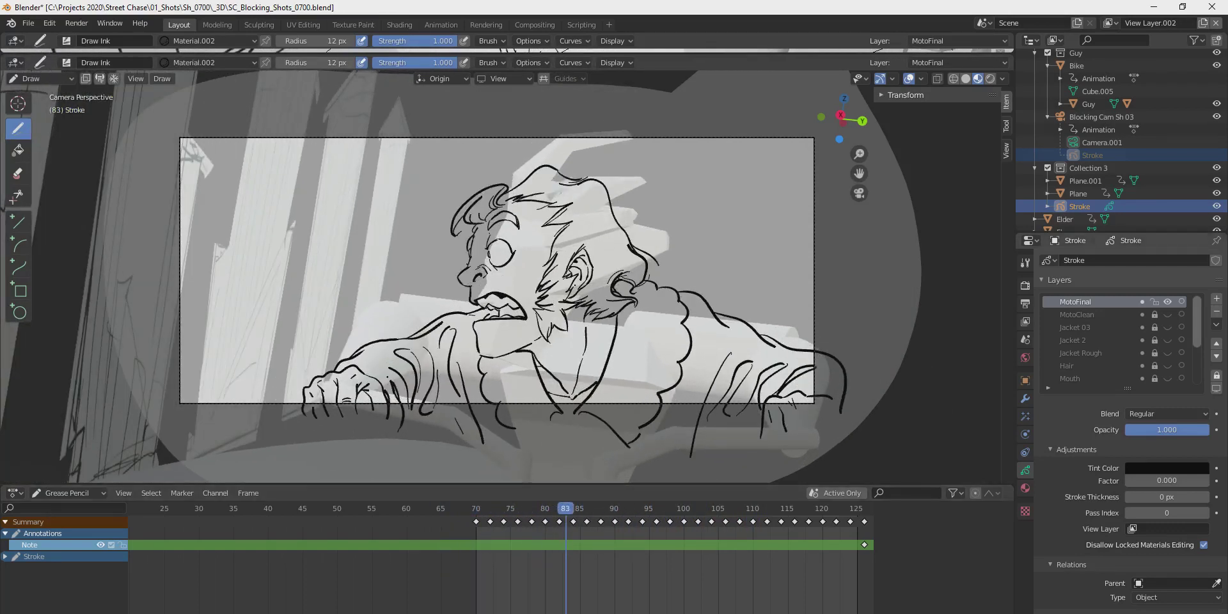